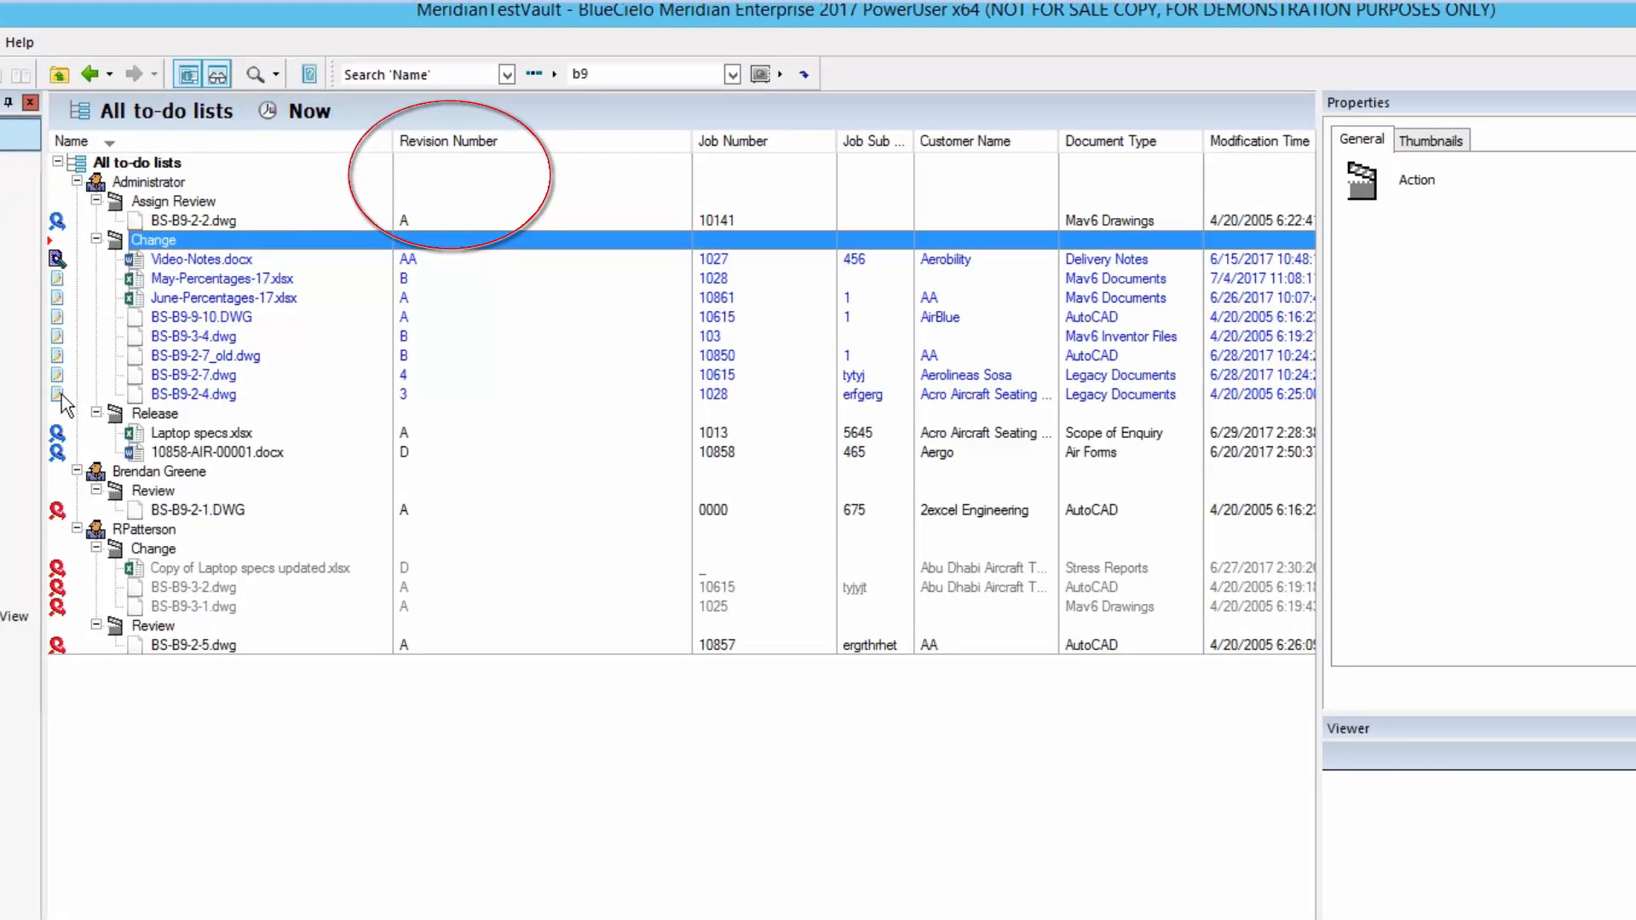
# - Select BS-B9-9-10.DWG in the Administrator's Change list and view its document workflow diagram
pyautogui.moveTo(56, 432)
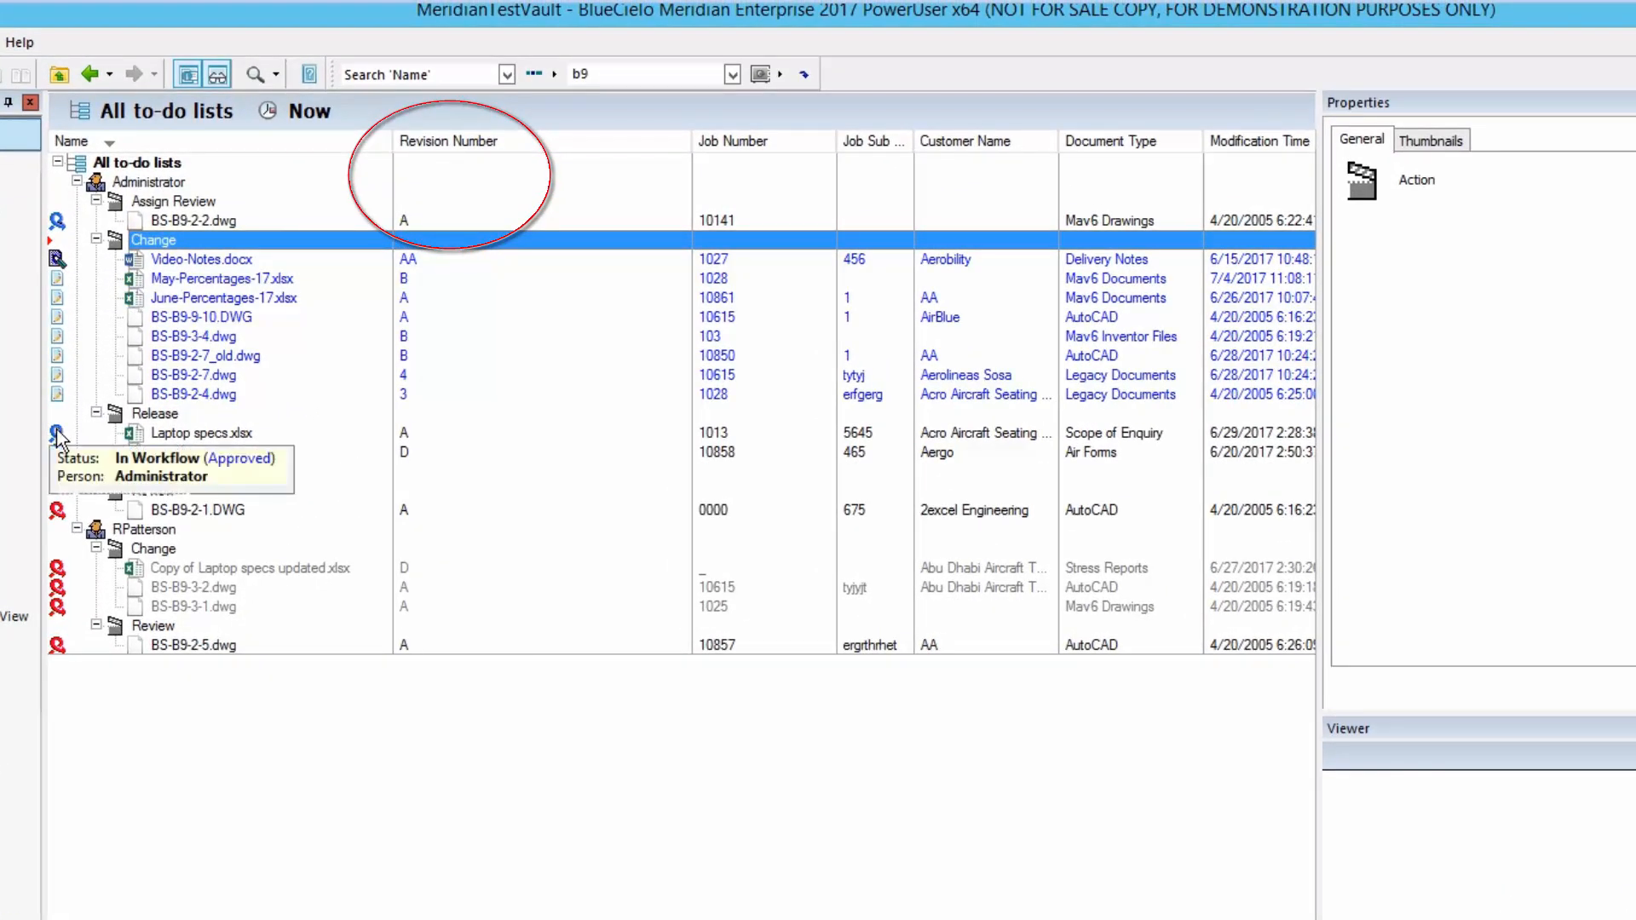
pyautogui.click(214, 319)
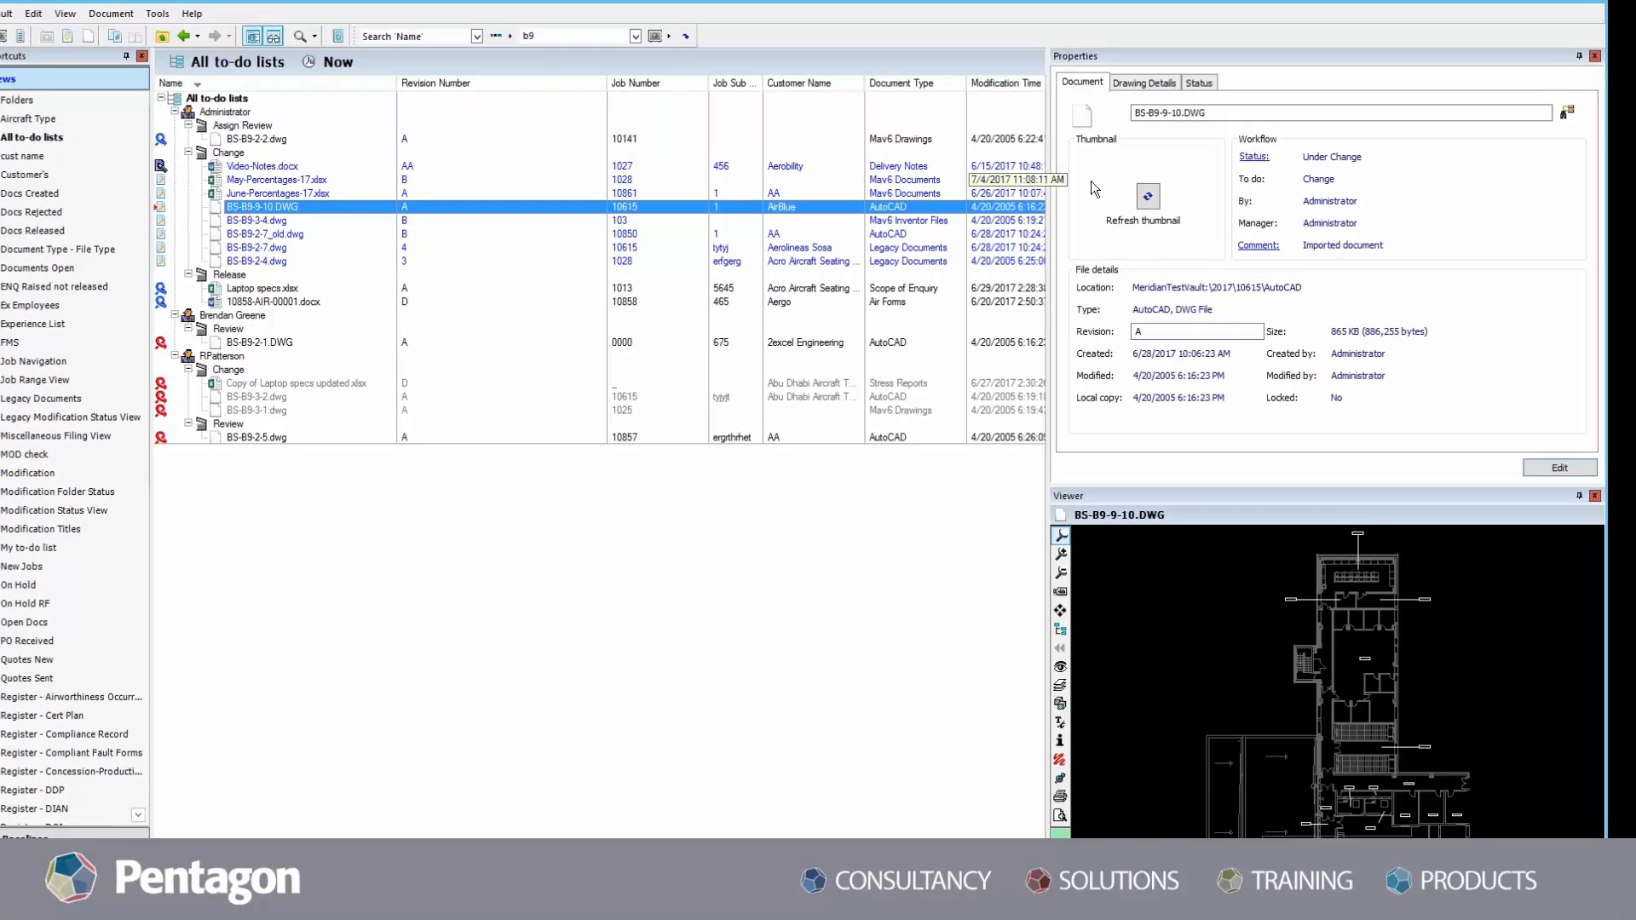
pyautogui.click(1304, 162)
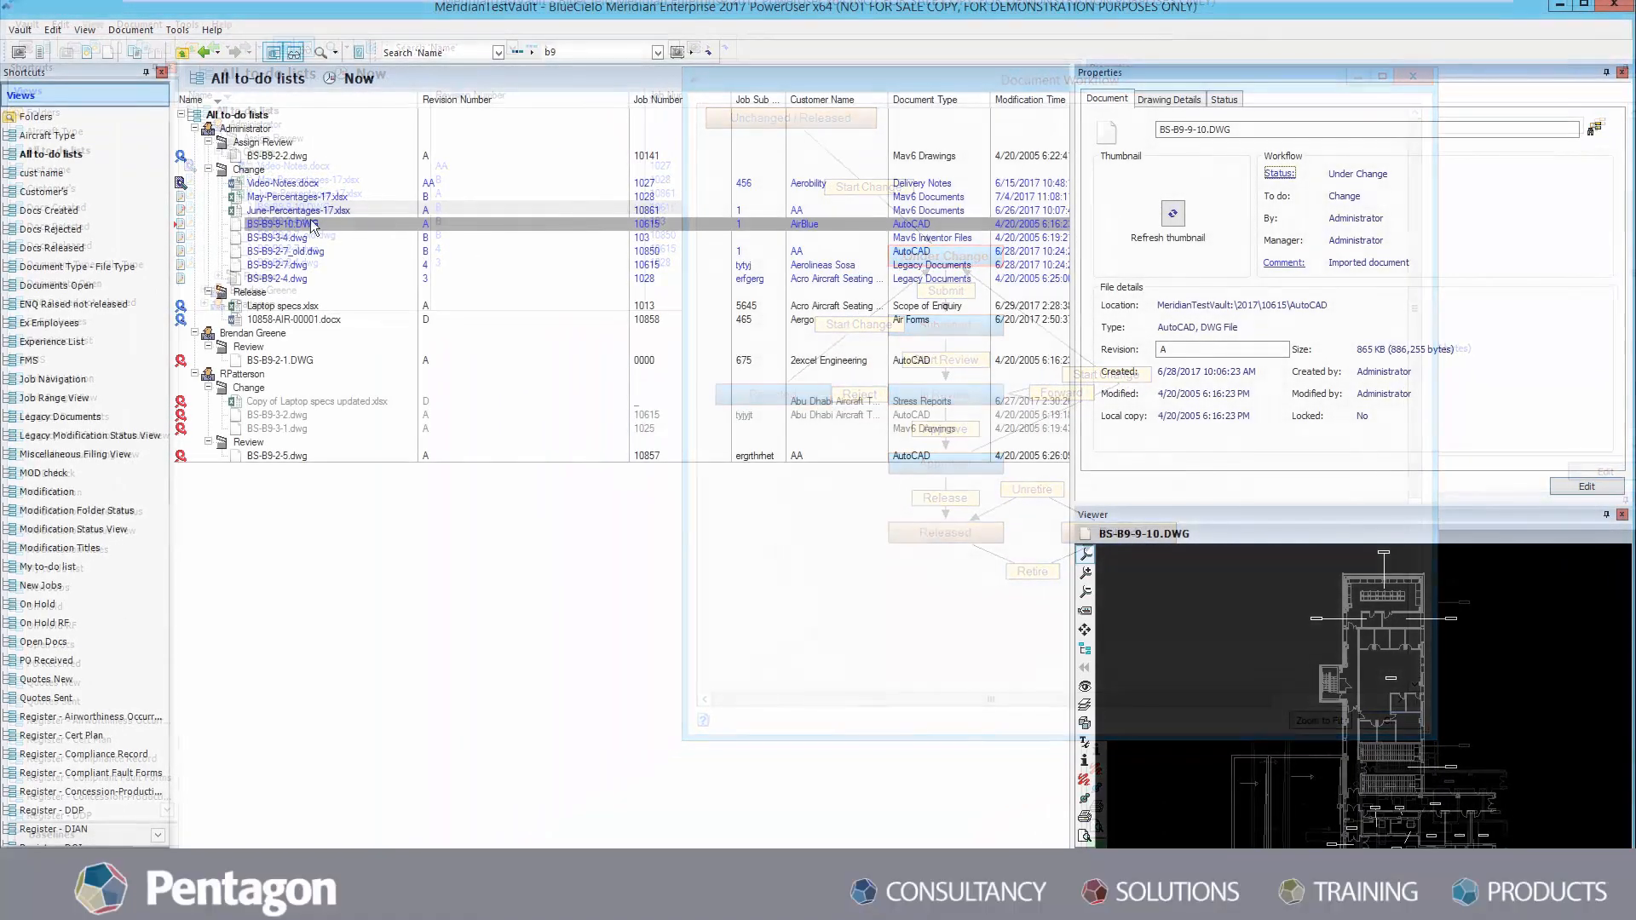
# - Submit BS-B9-9-10.DWG in its document workflow with the log comment "Sub"
pyautogui.rightClick(312, 226)
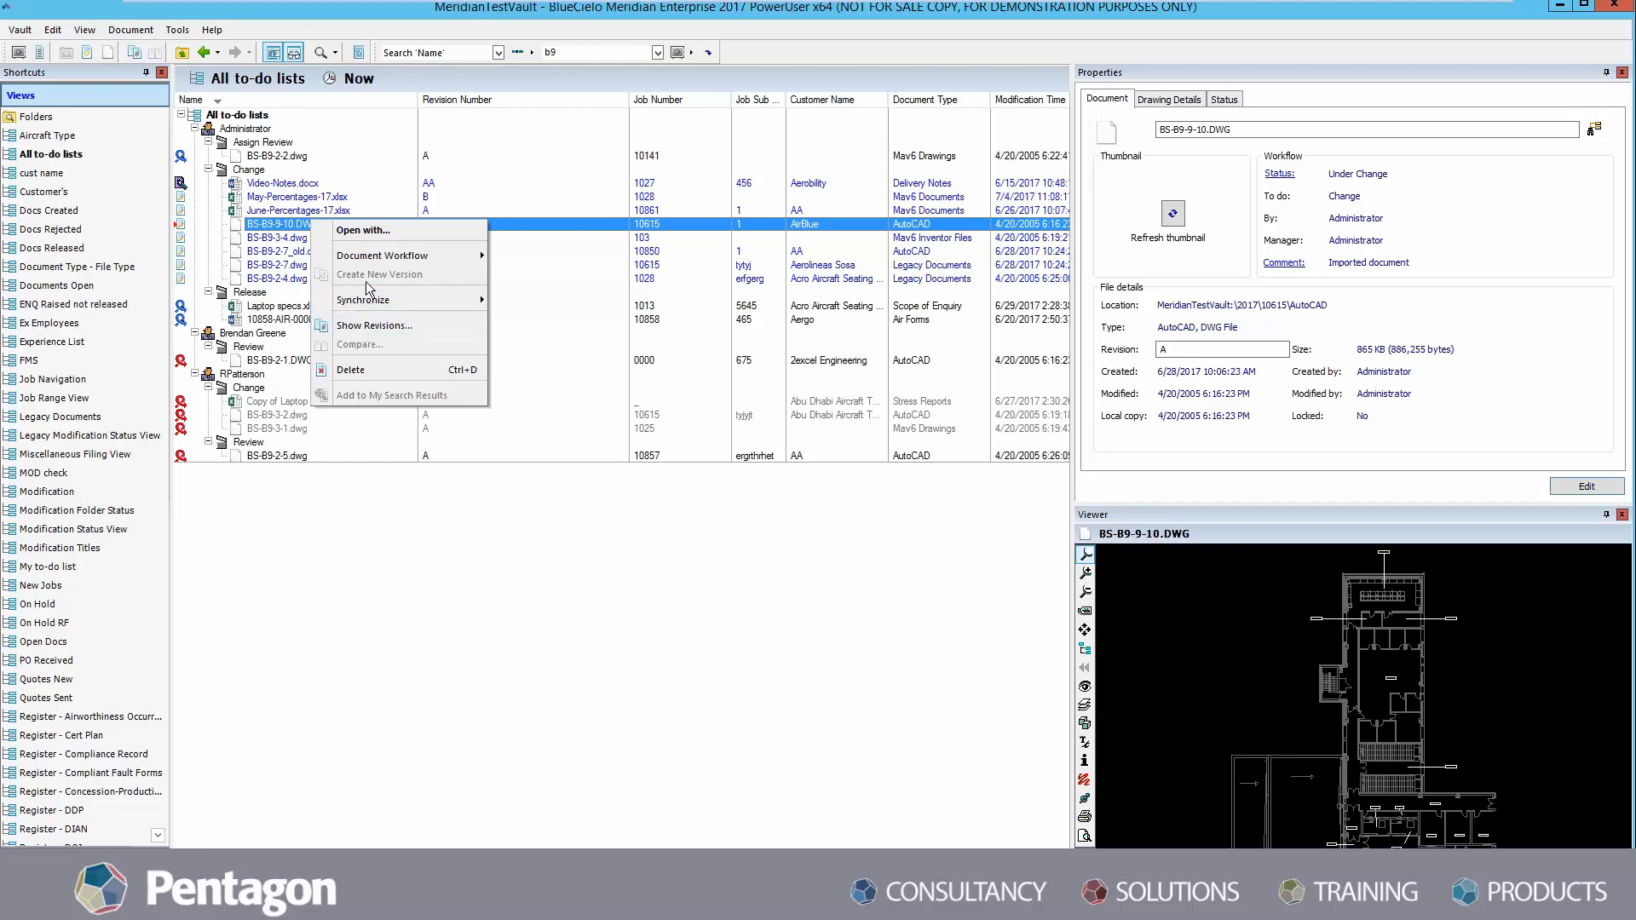
pyautogui.moveTo(387, 264)
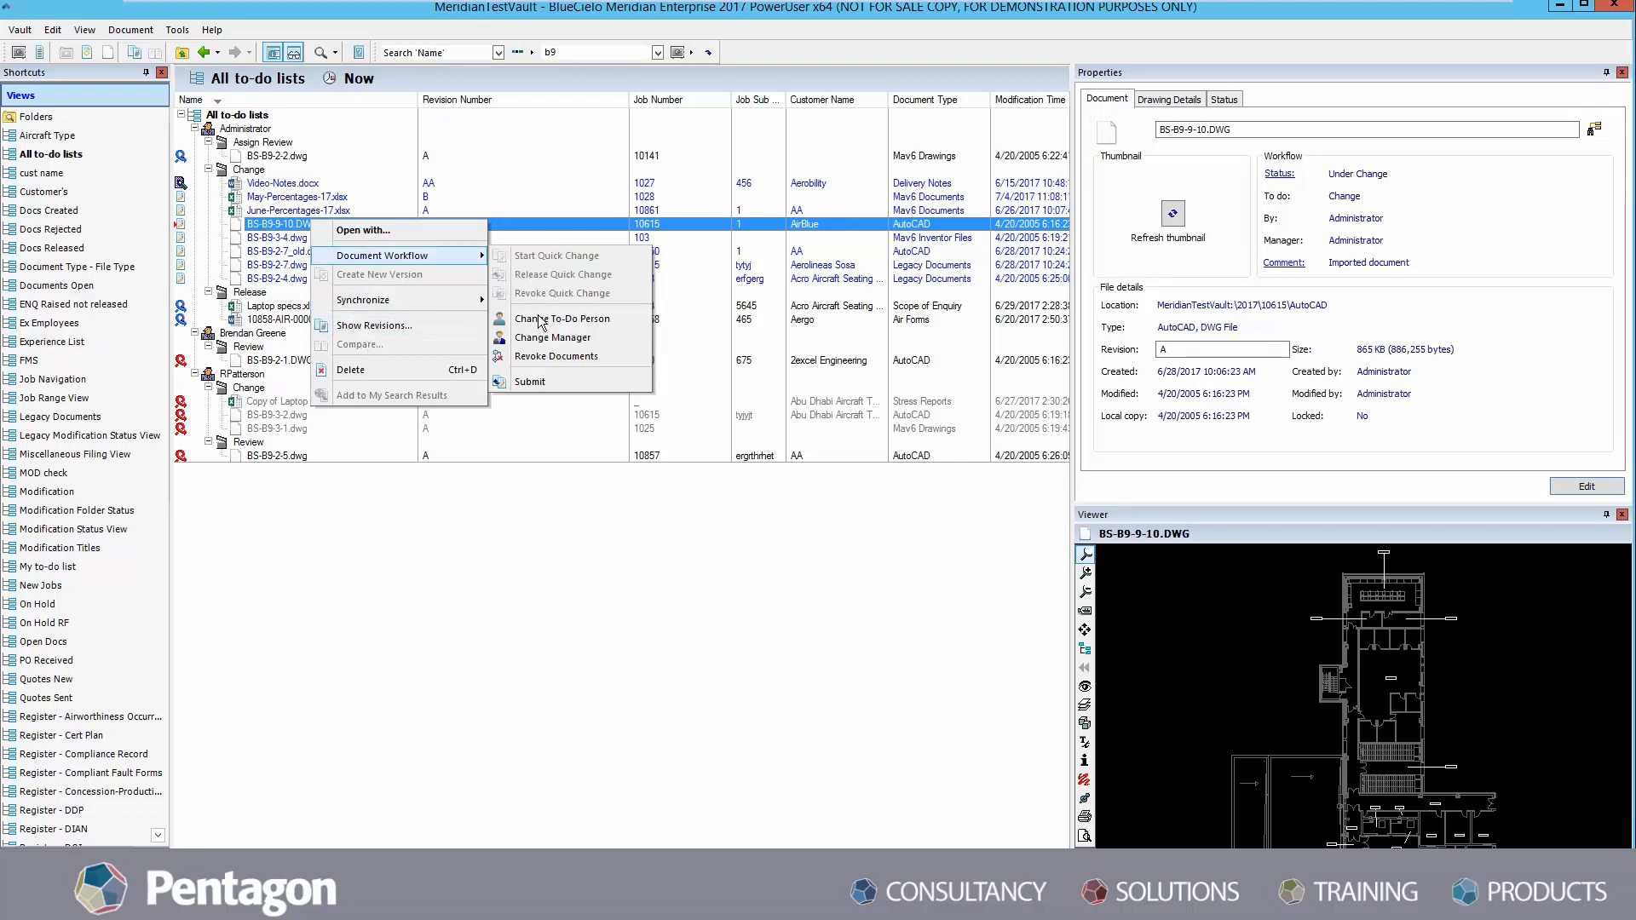
pyautogui.click(530, 381)
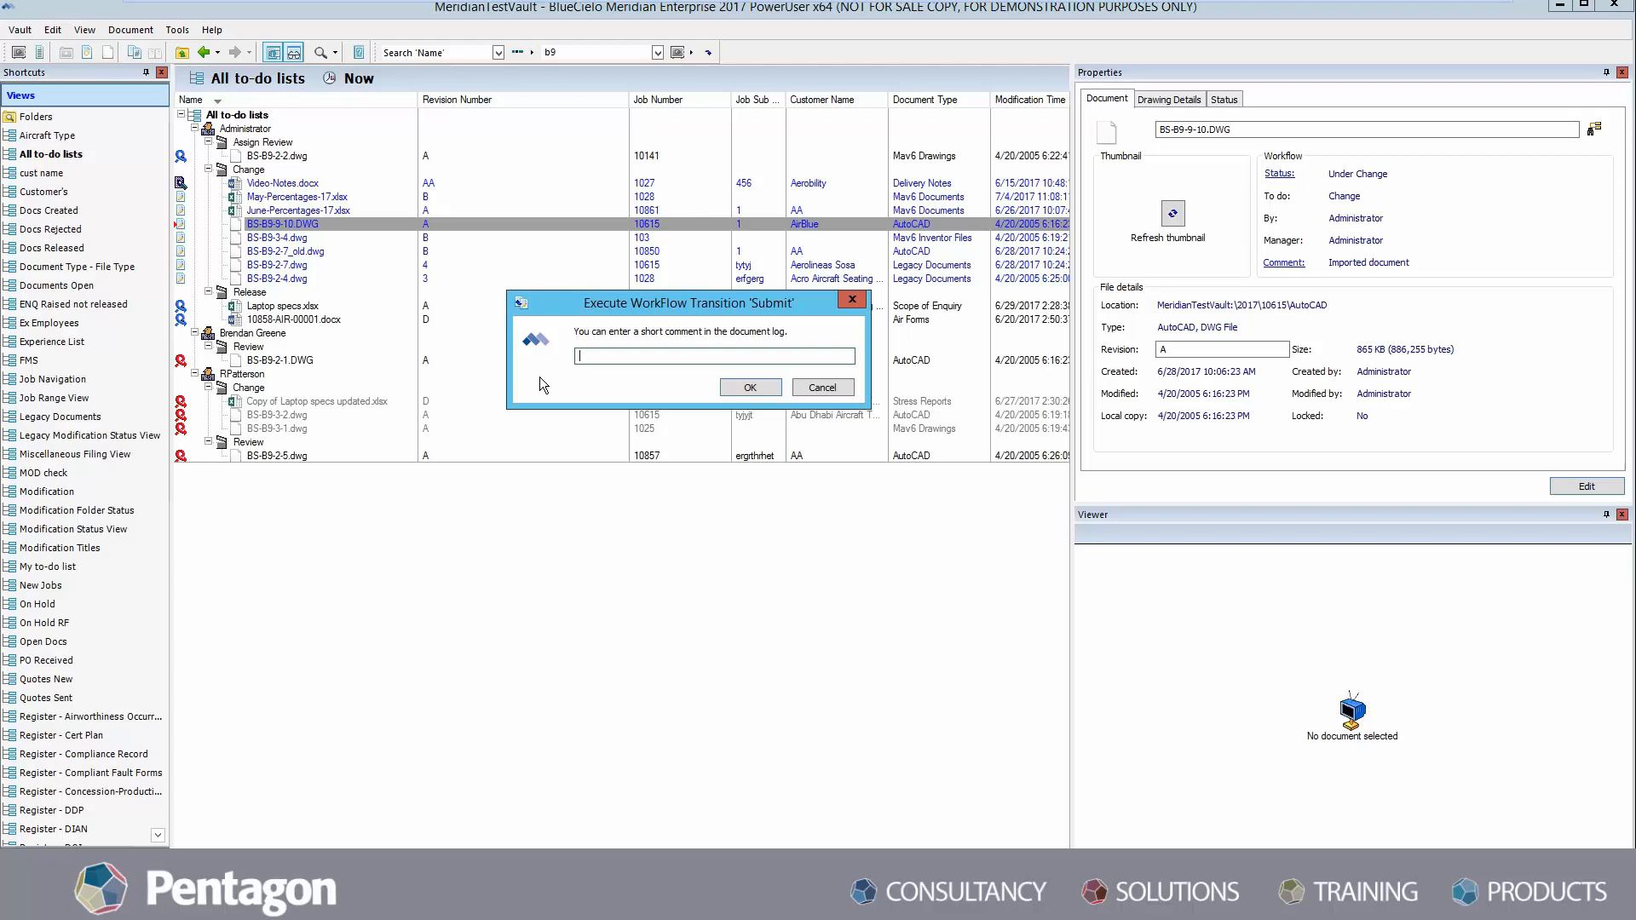
pyautogui.write('Sub')
pyautogui.press('Return')
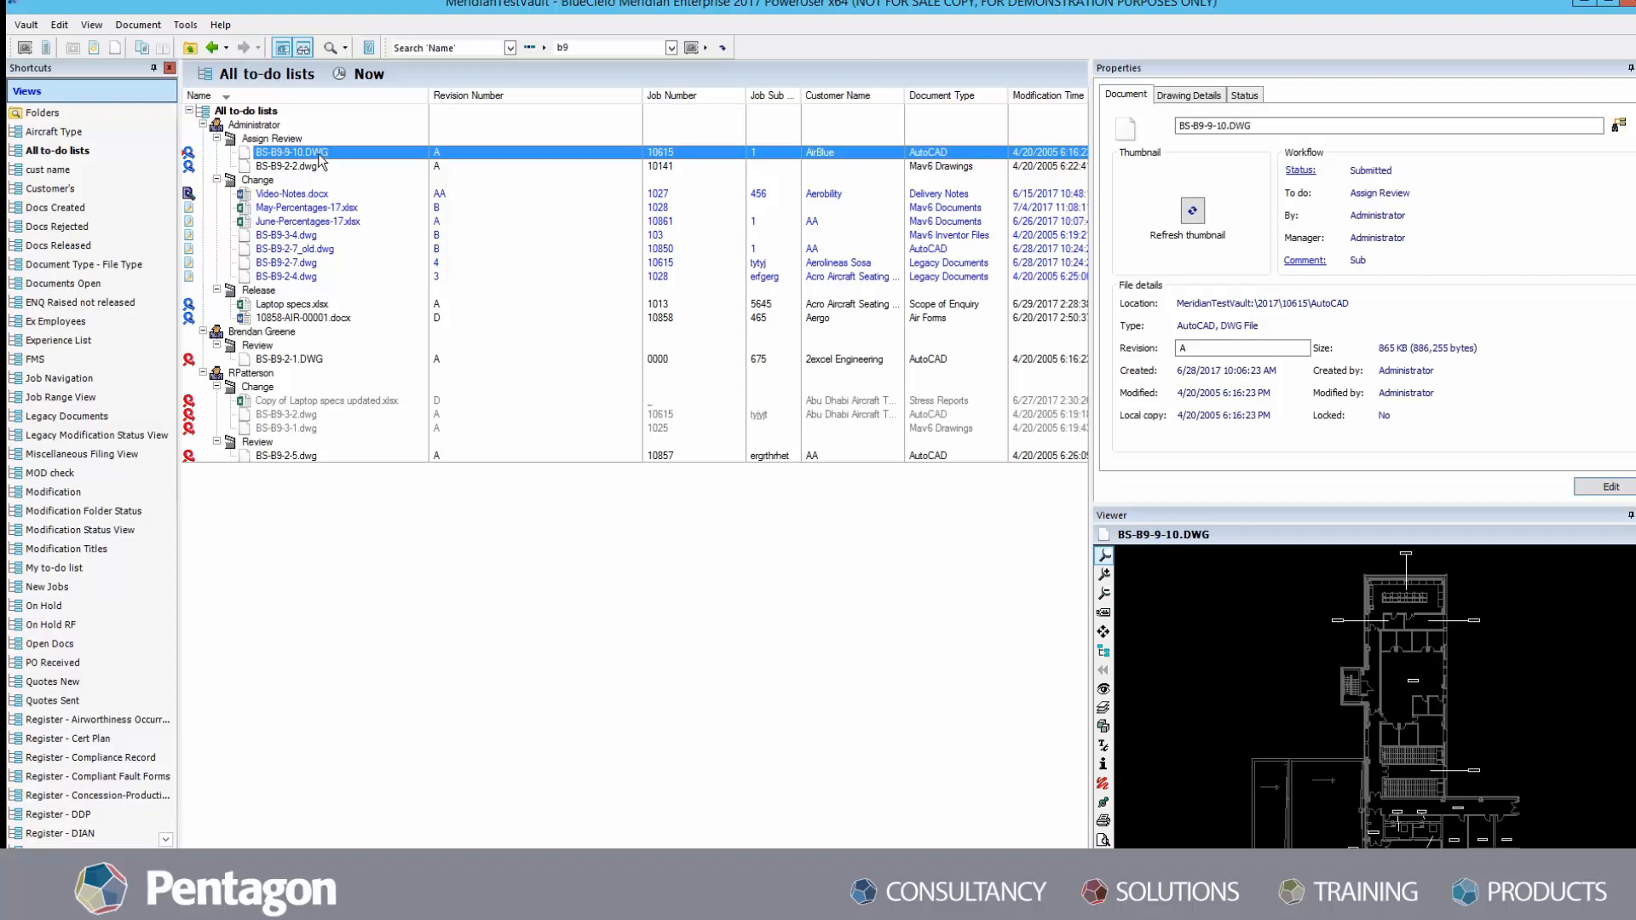
# - Start the review of BS-B9-9-10.DWG with Administrator as reviewer and the log comment "First Review"
pyautogui.rightClick(320, 160)
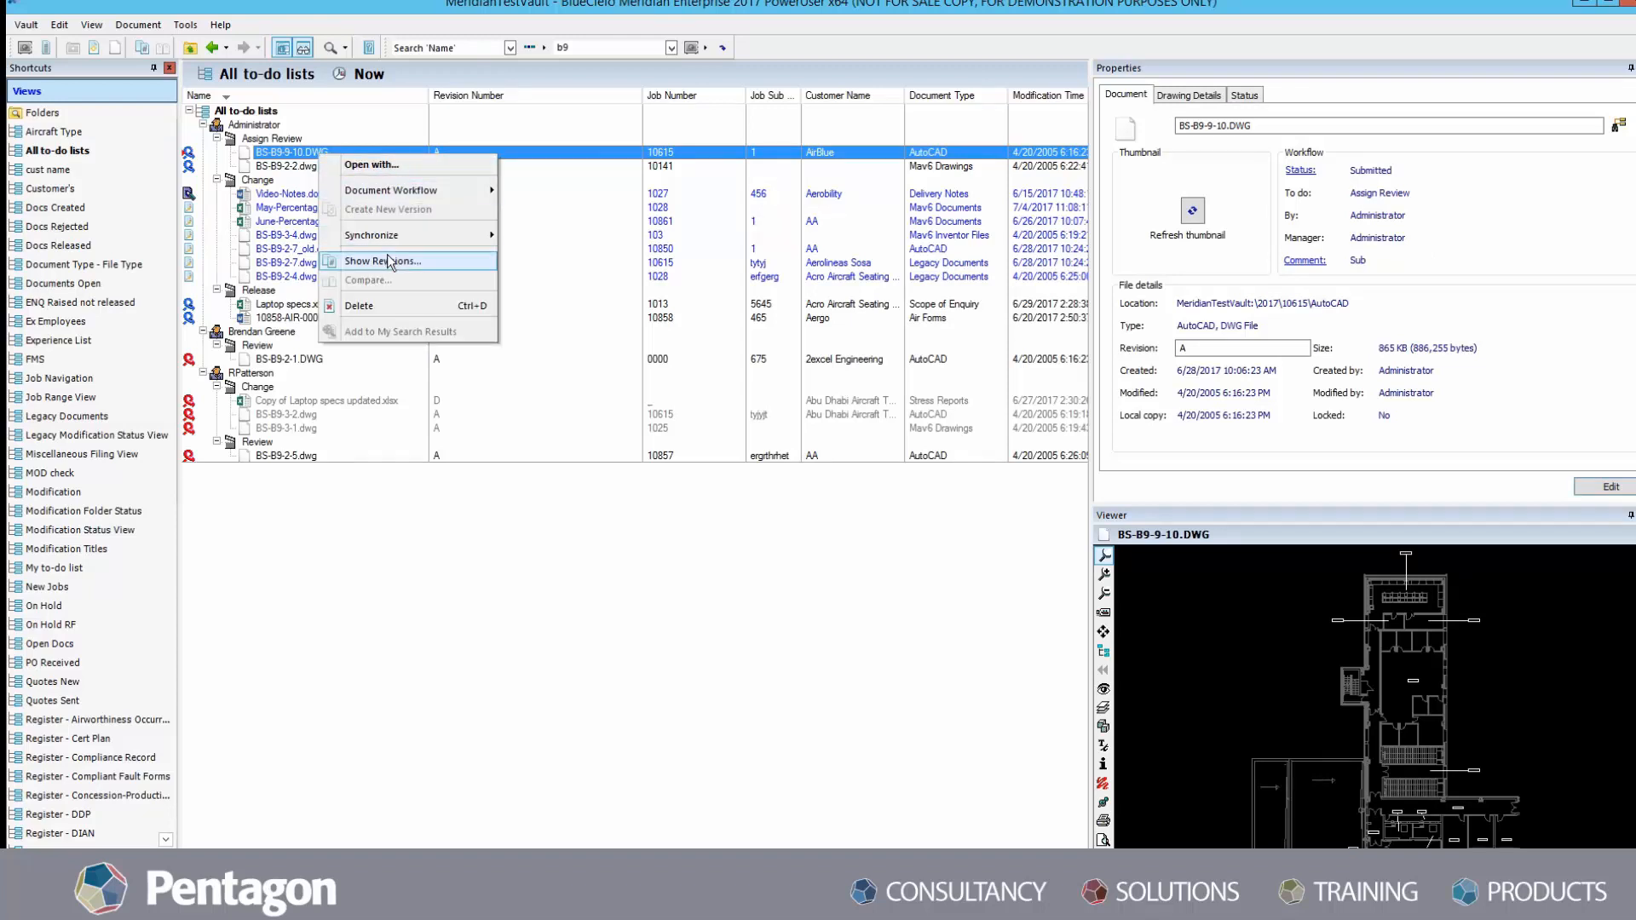
pyautogui.moveTo(416, 190)
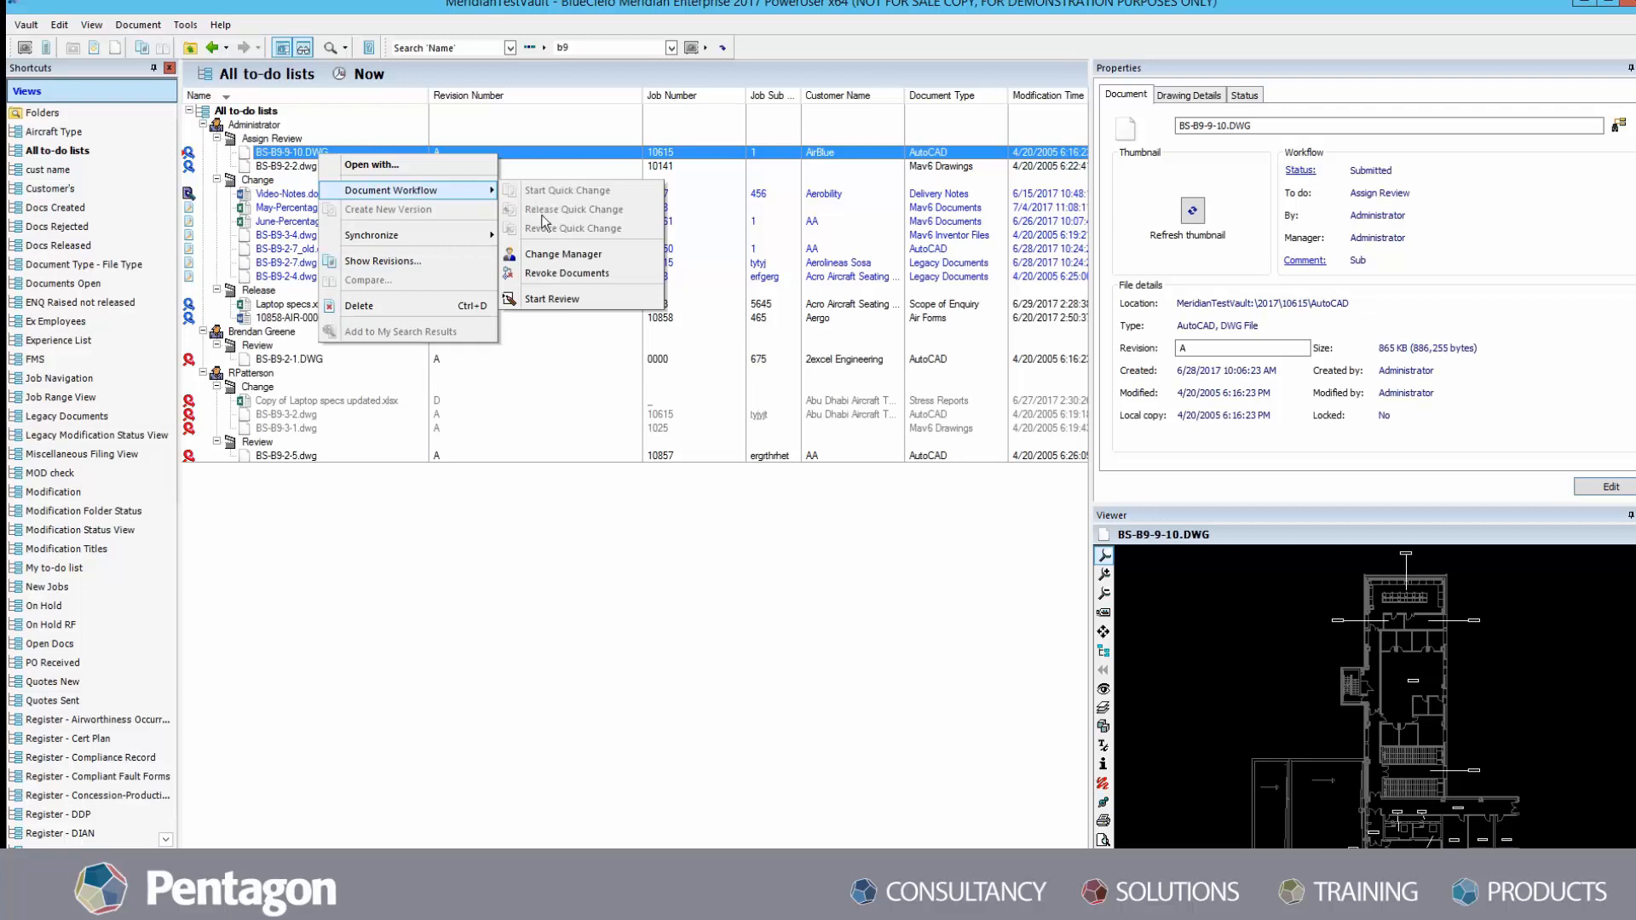
pyautogui.click(568, 299)
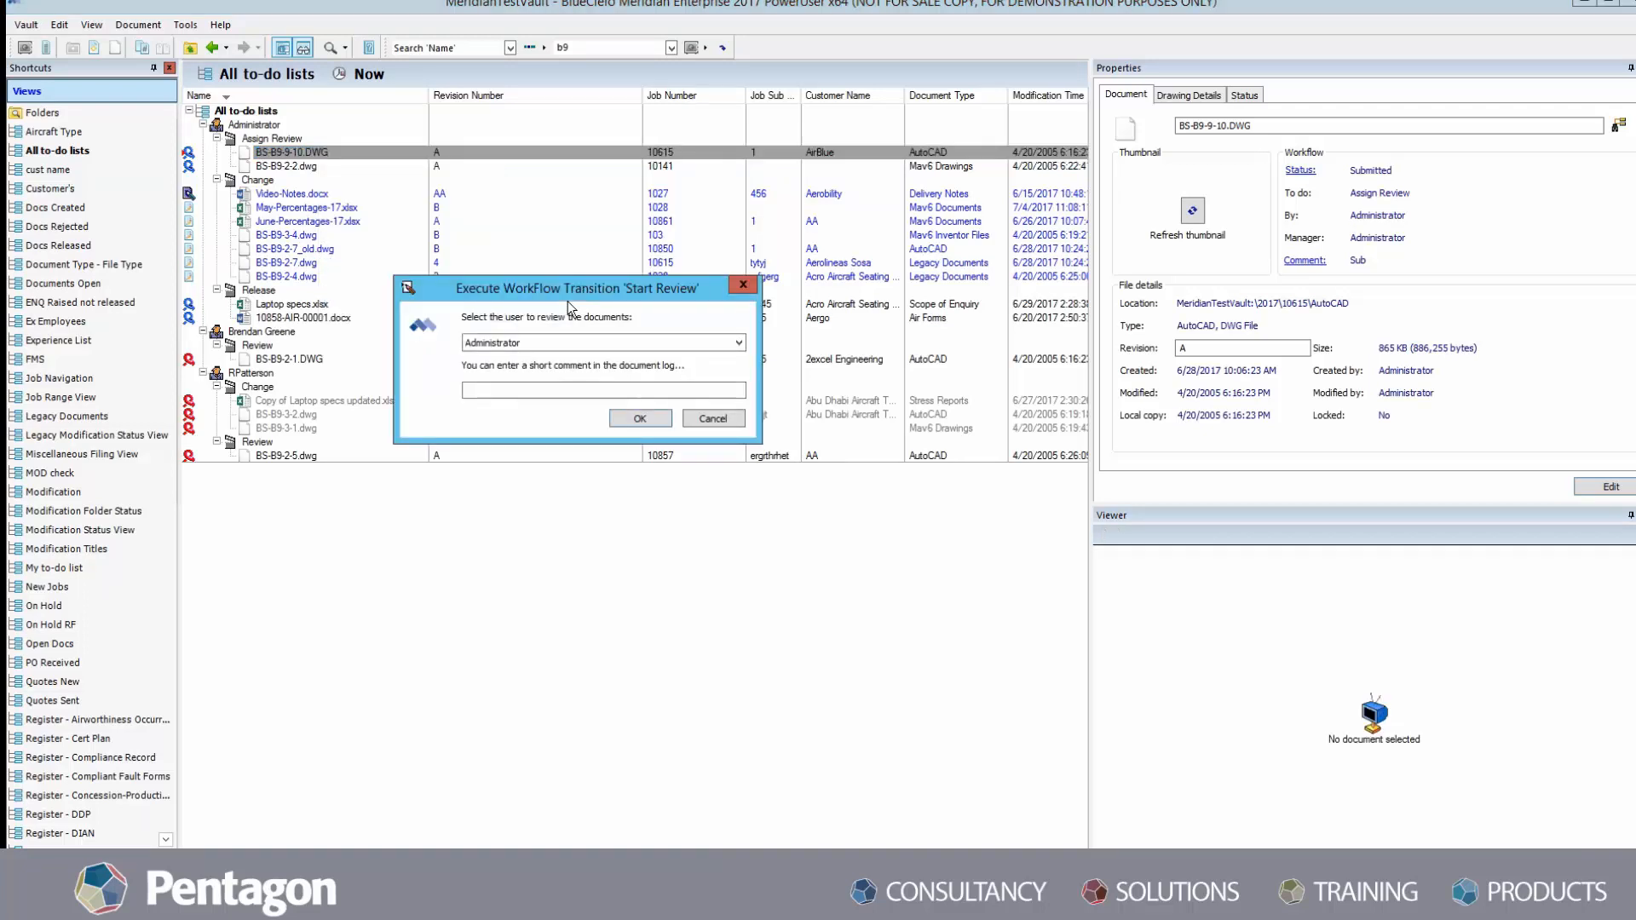
pyautogui.click(528, 390)
pyautogui.write('First Review')
pyautogui.press('Return')
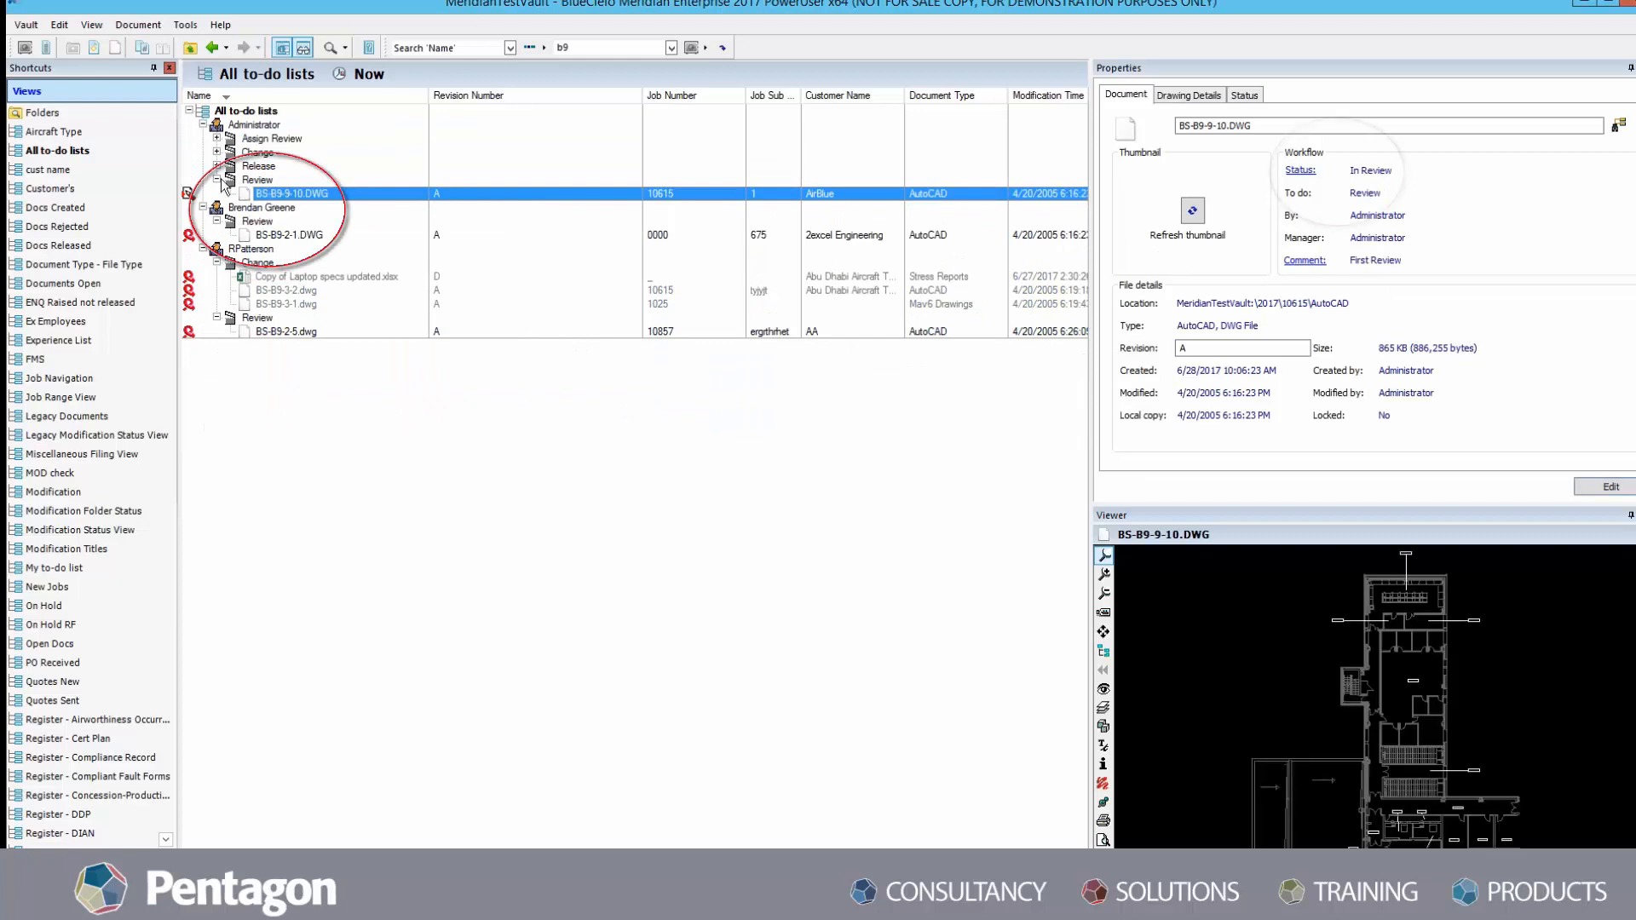
pyautogui.click(1387, 167)
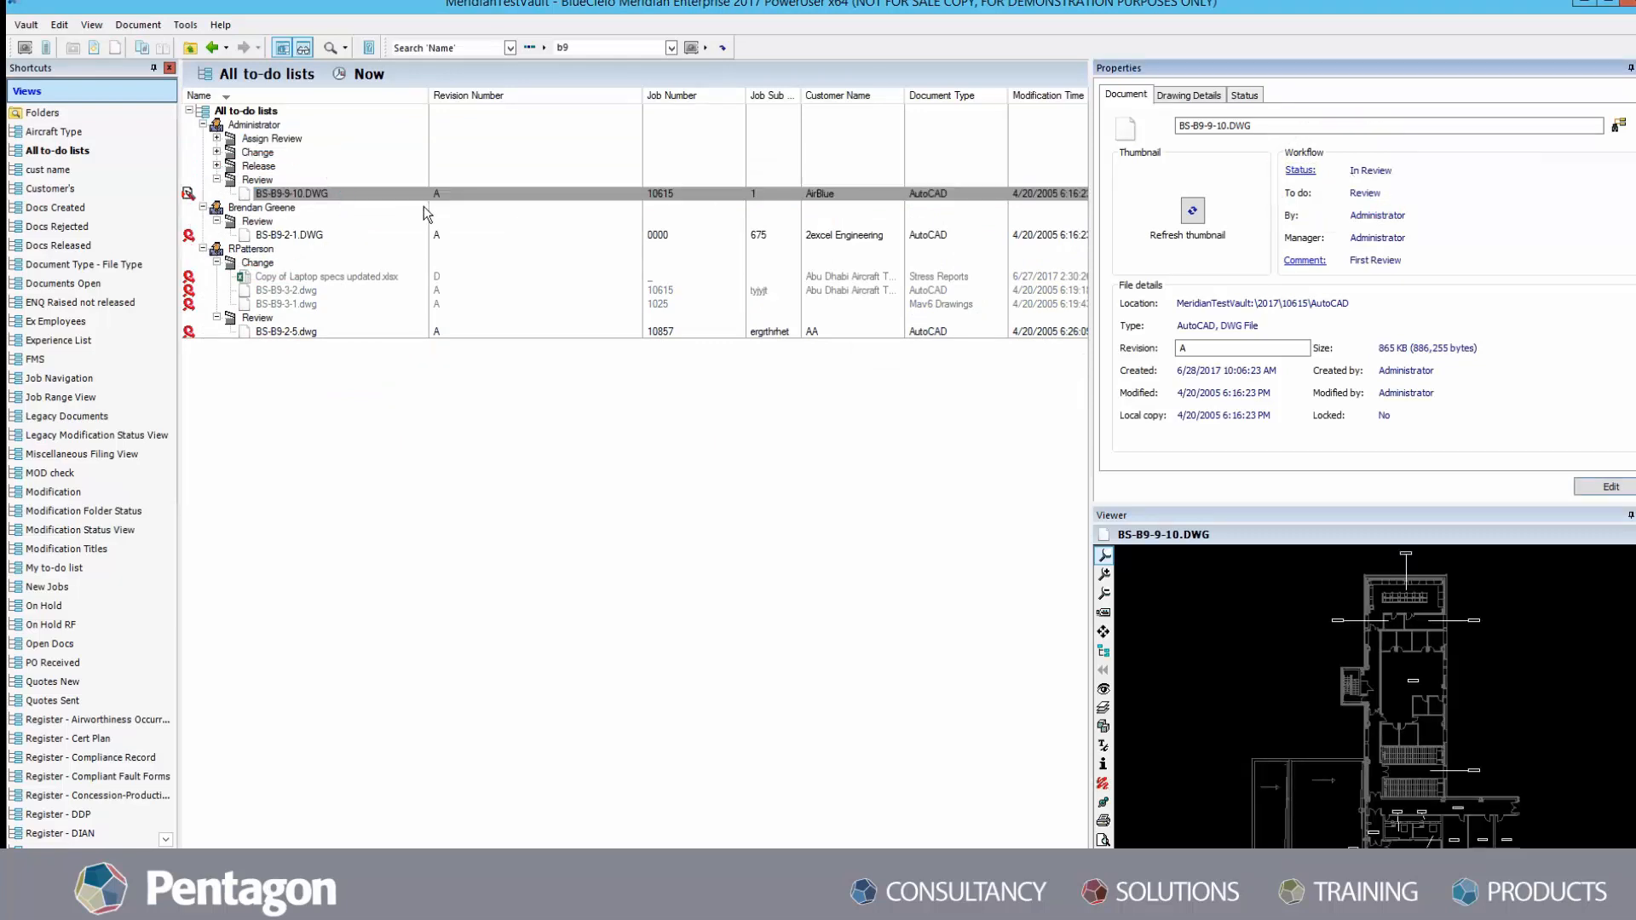
# - Approve BS-B9-9-10.DWG in its document workflow with the log comment "Approve"
pyautogui.click(338, 196)
pyautogui.rightClick(338, 197)
pyautogui.moveTo(416, 232)
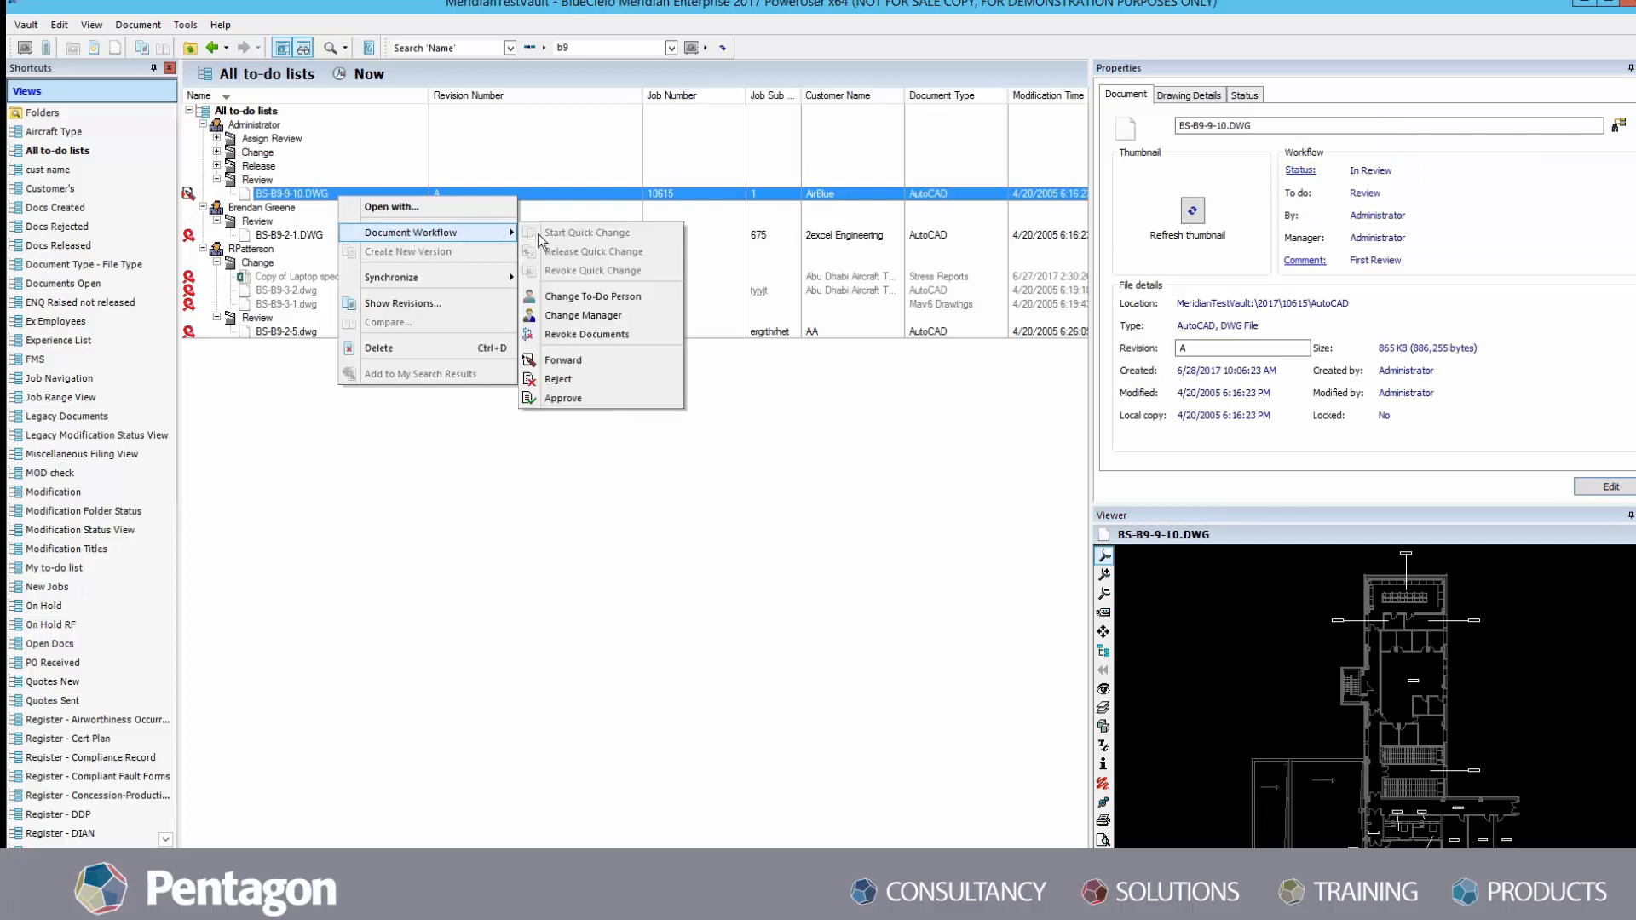
pyautogui.click(588, 397)
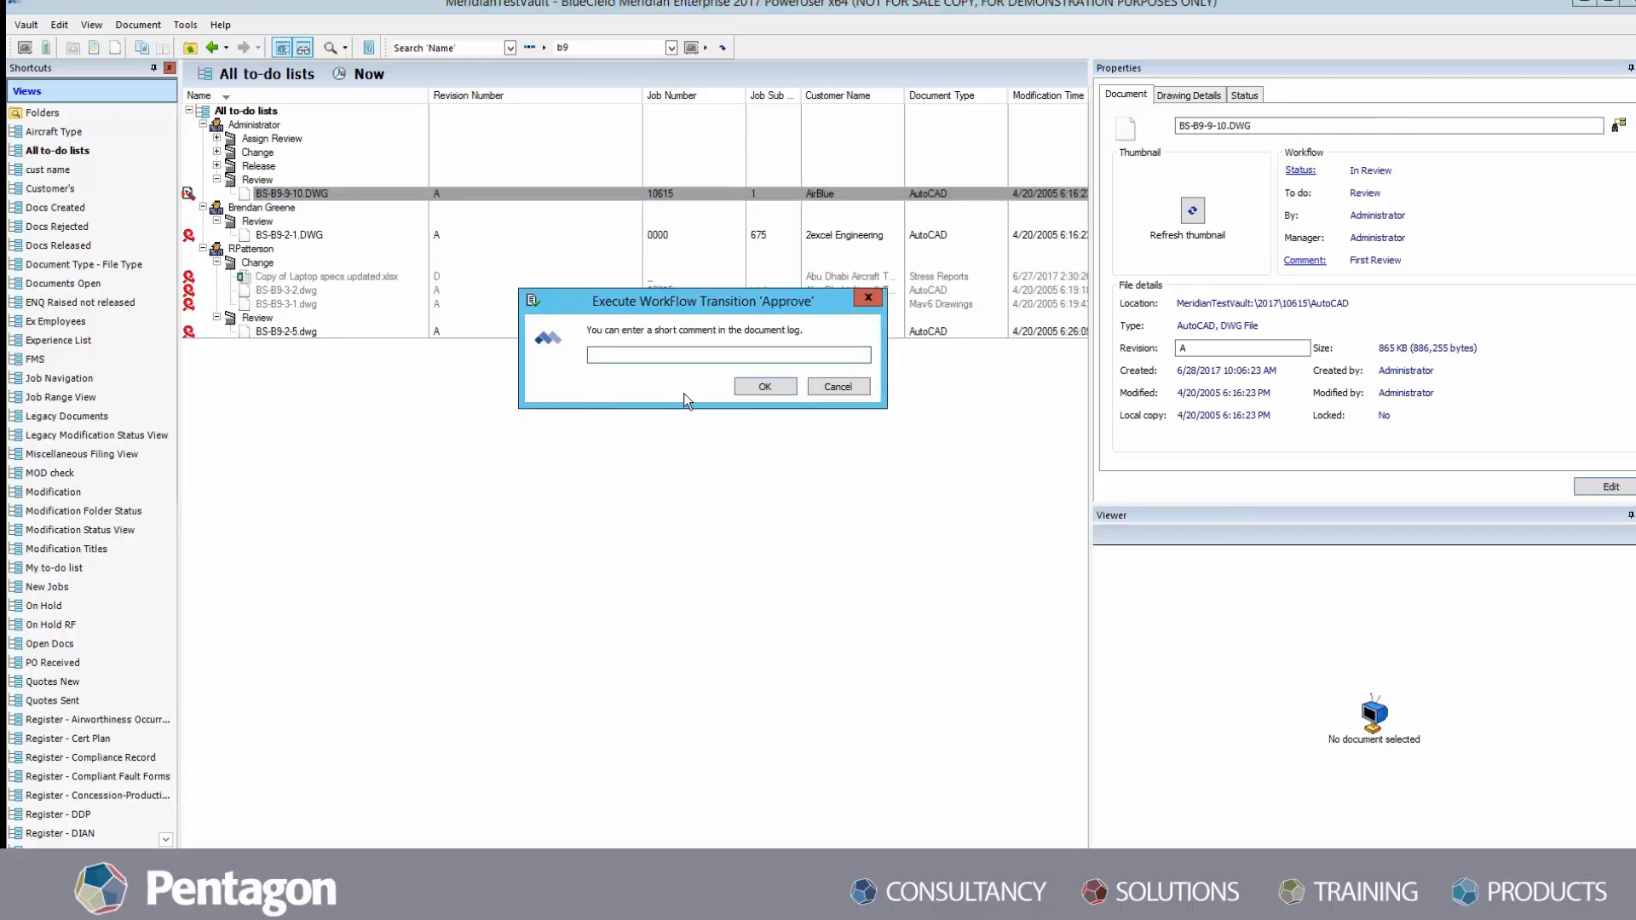
pyautogui.write('Approve')
pyautogui.click(770, 385)
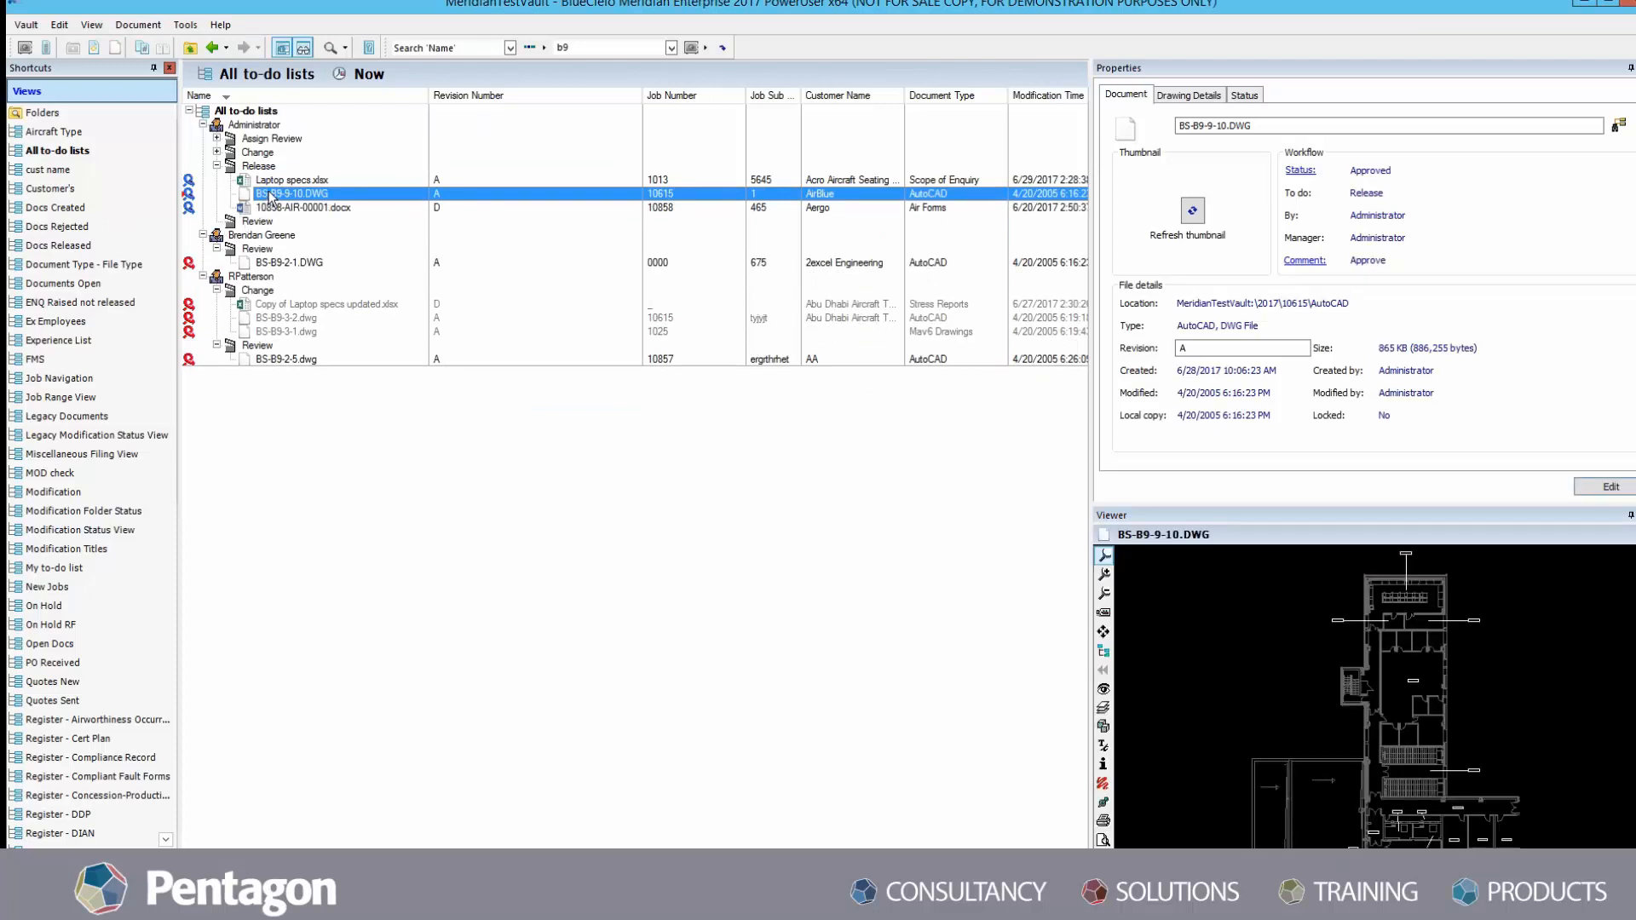
pyautogui.click(1351, 170)
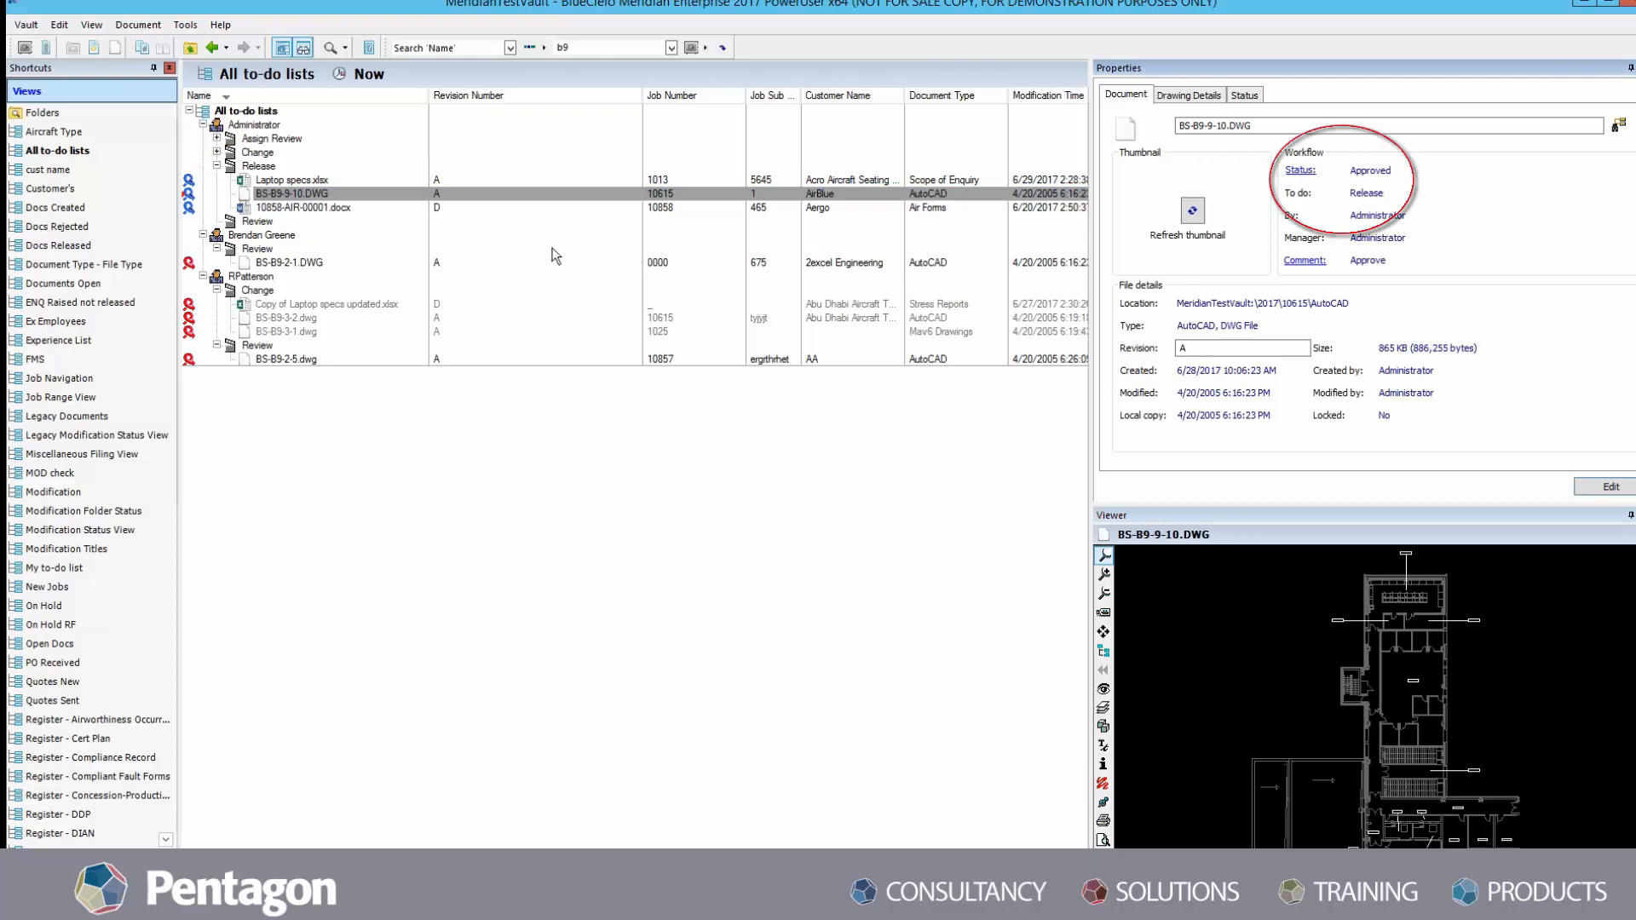
# - Release BS-B9-9-10.DWG in its document workflow with the log comment "Release - Admin"
pyautogui.rightClick(301, 190)
pyautogui.moveTo(381, 230)
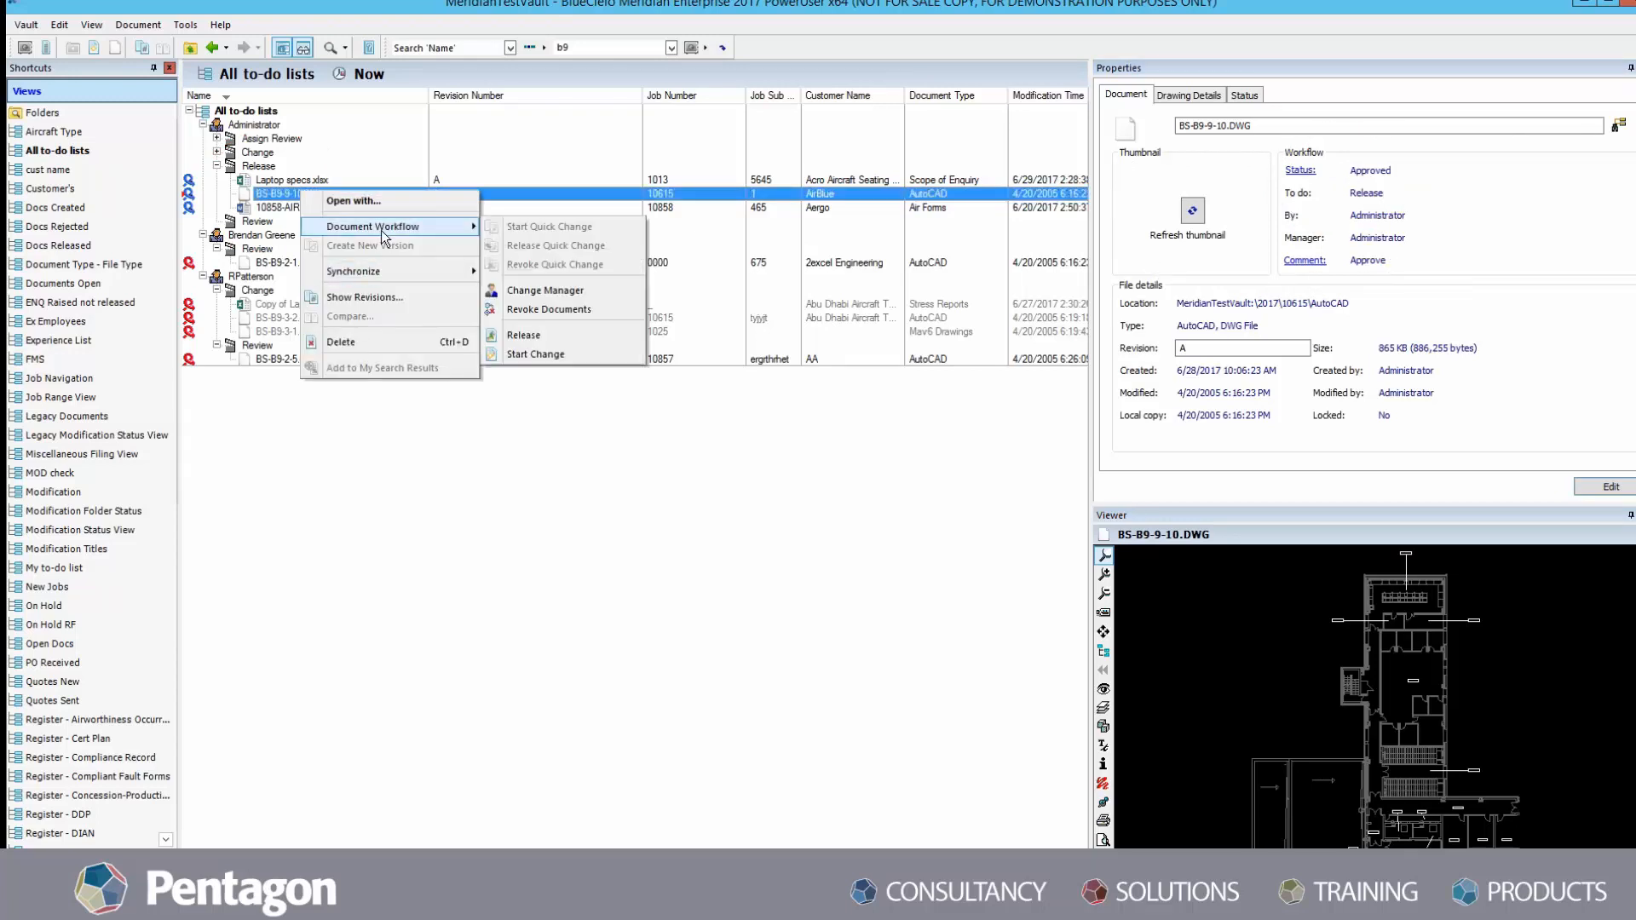
pyautogui.click(550, 339)
pyautogui.write('Release - Admin')
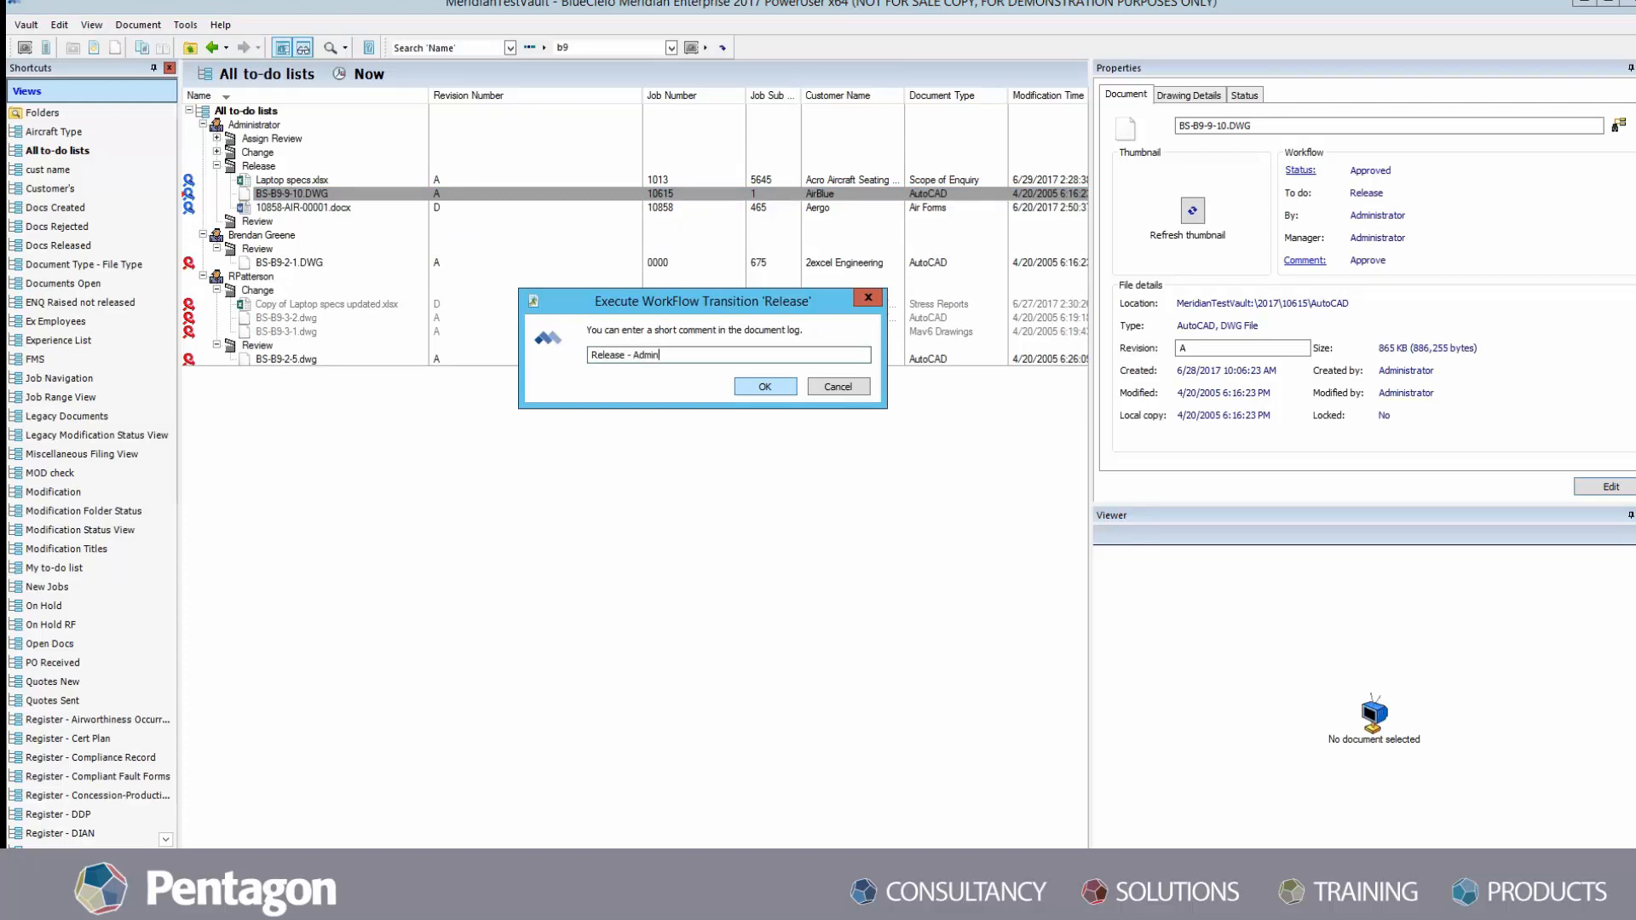
pyautogui.press('Return')
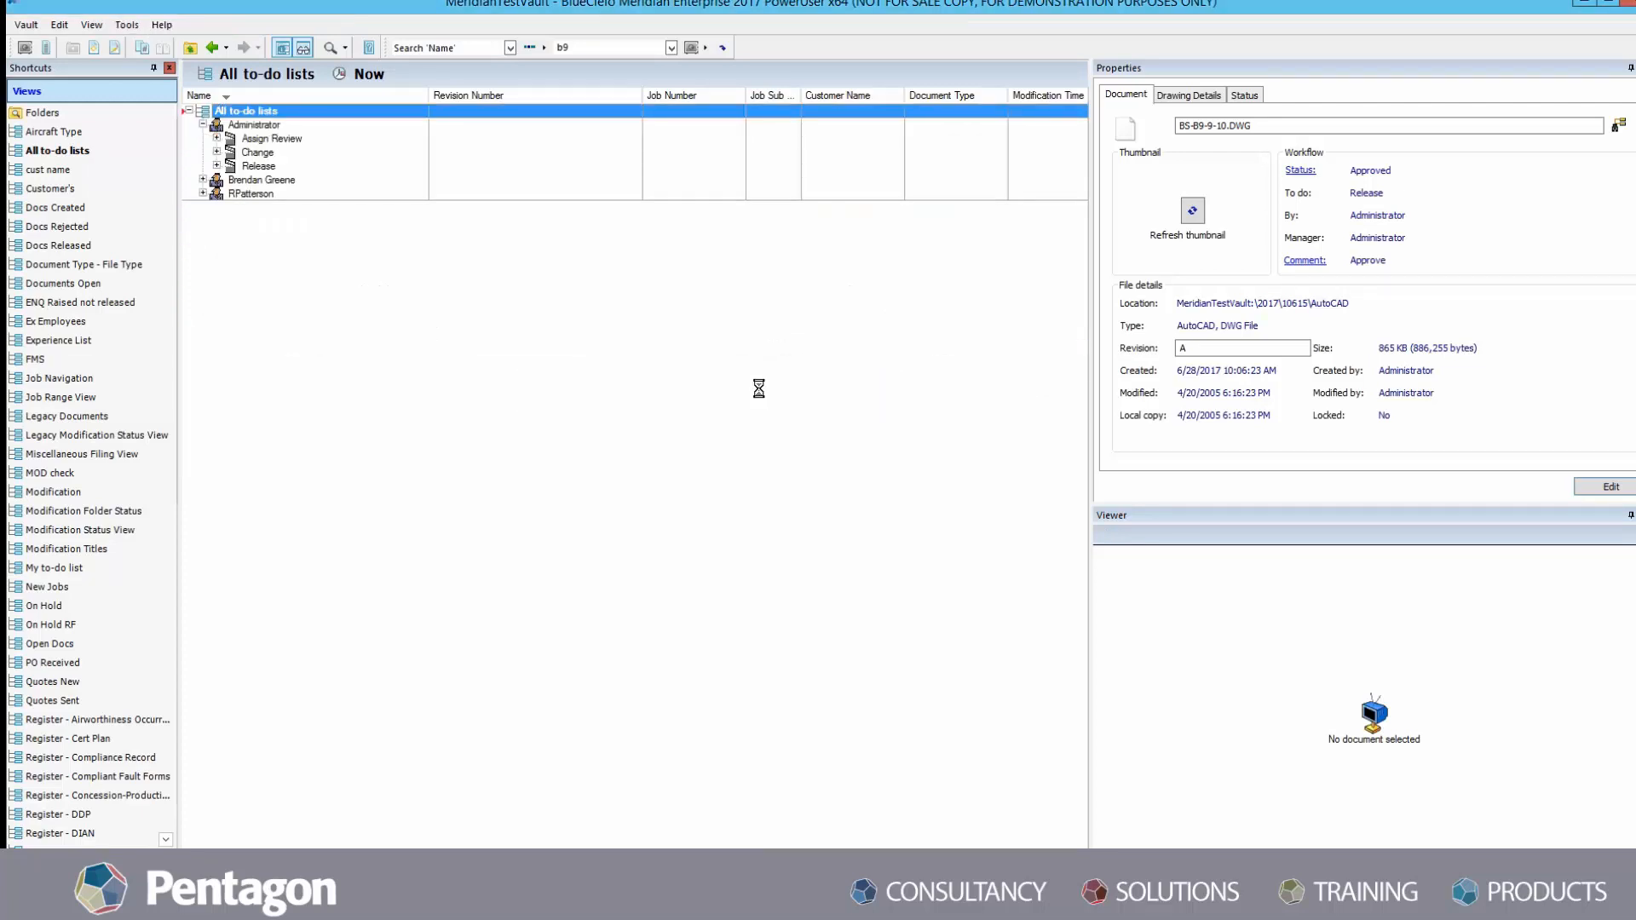
# - Show the revisions of BS-B9-9-10.DWG and start a change on revision A for Administrator with the comment "2nd Revision"
pyautogui.rightClick(273, 271)
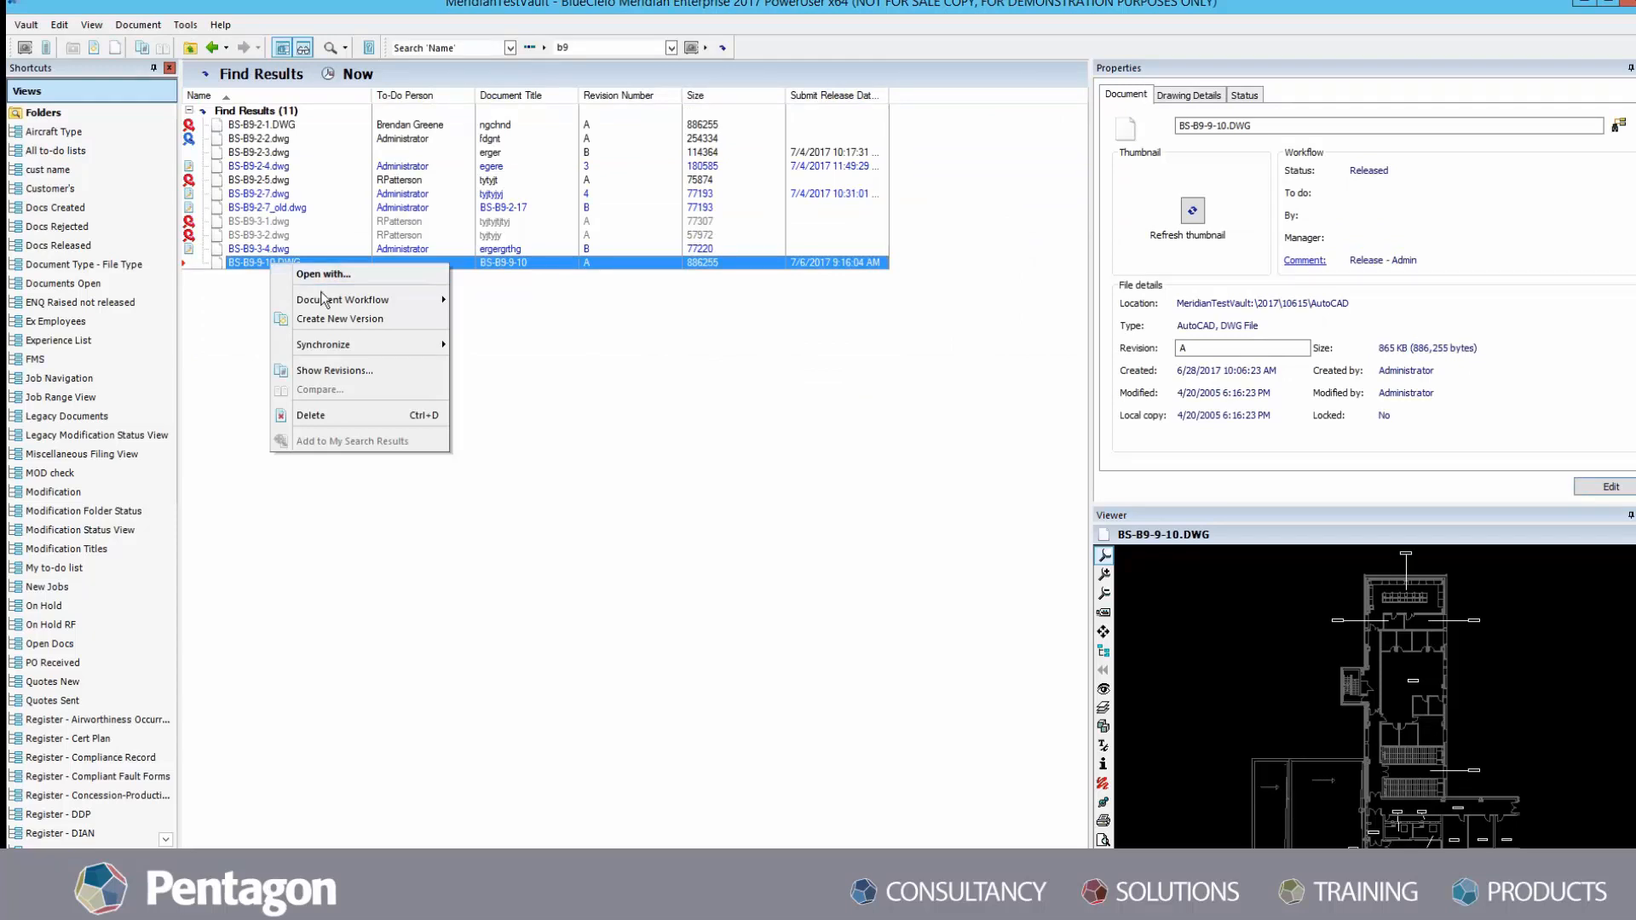
pyautogui.click(365, 370)
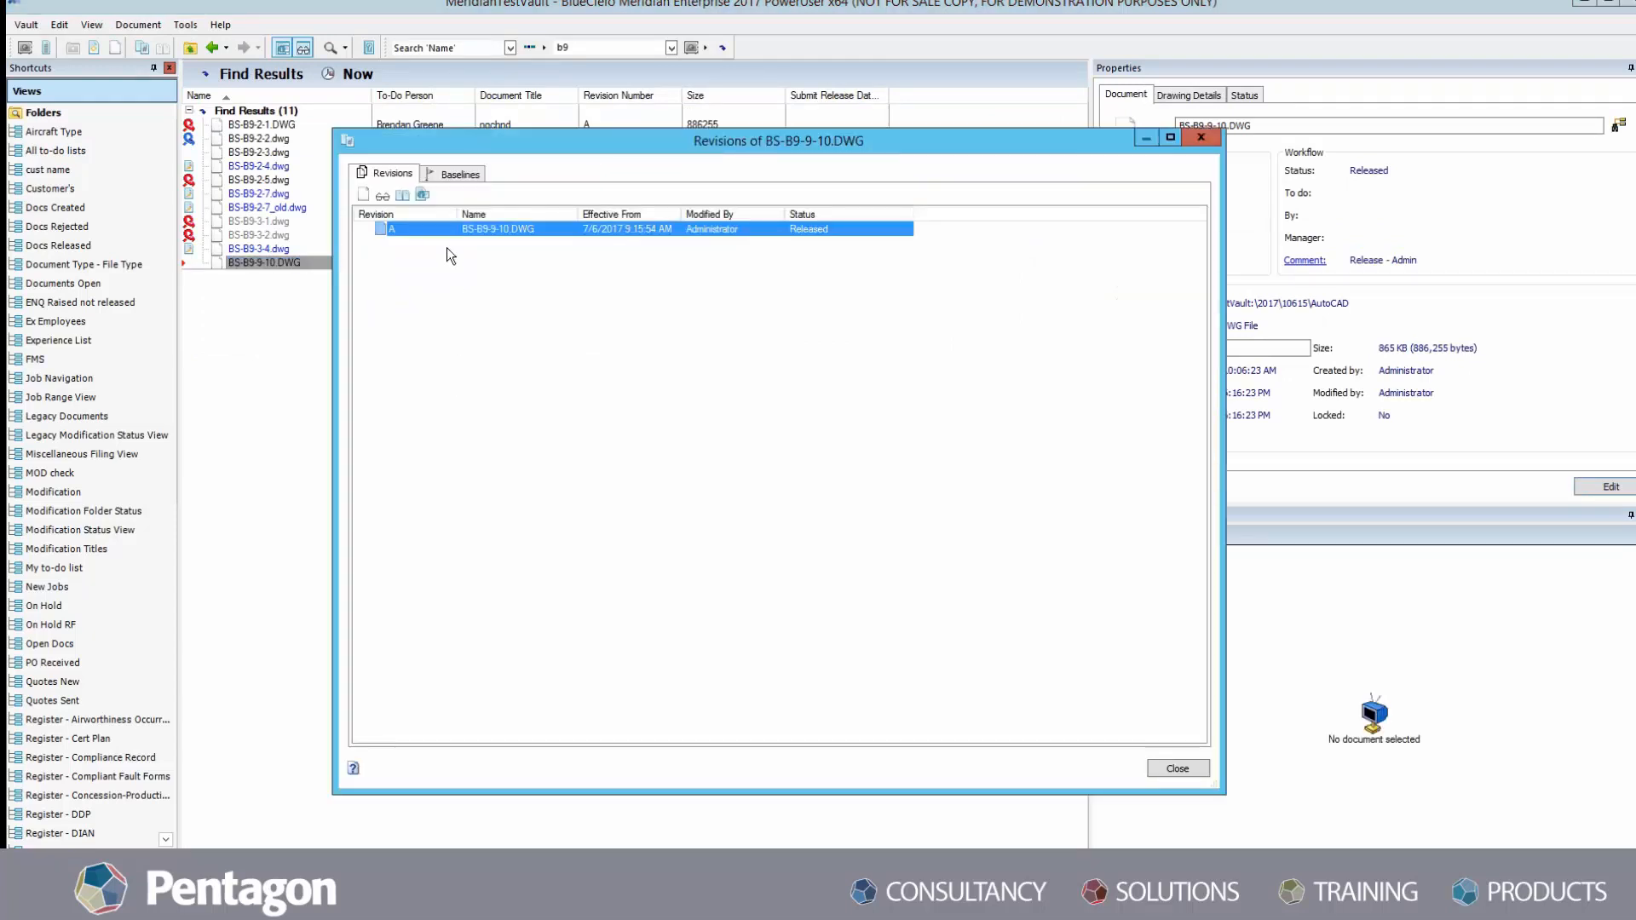
pyautogui.rightClick(438, 232)
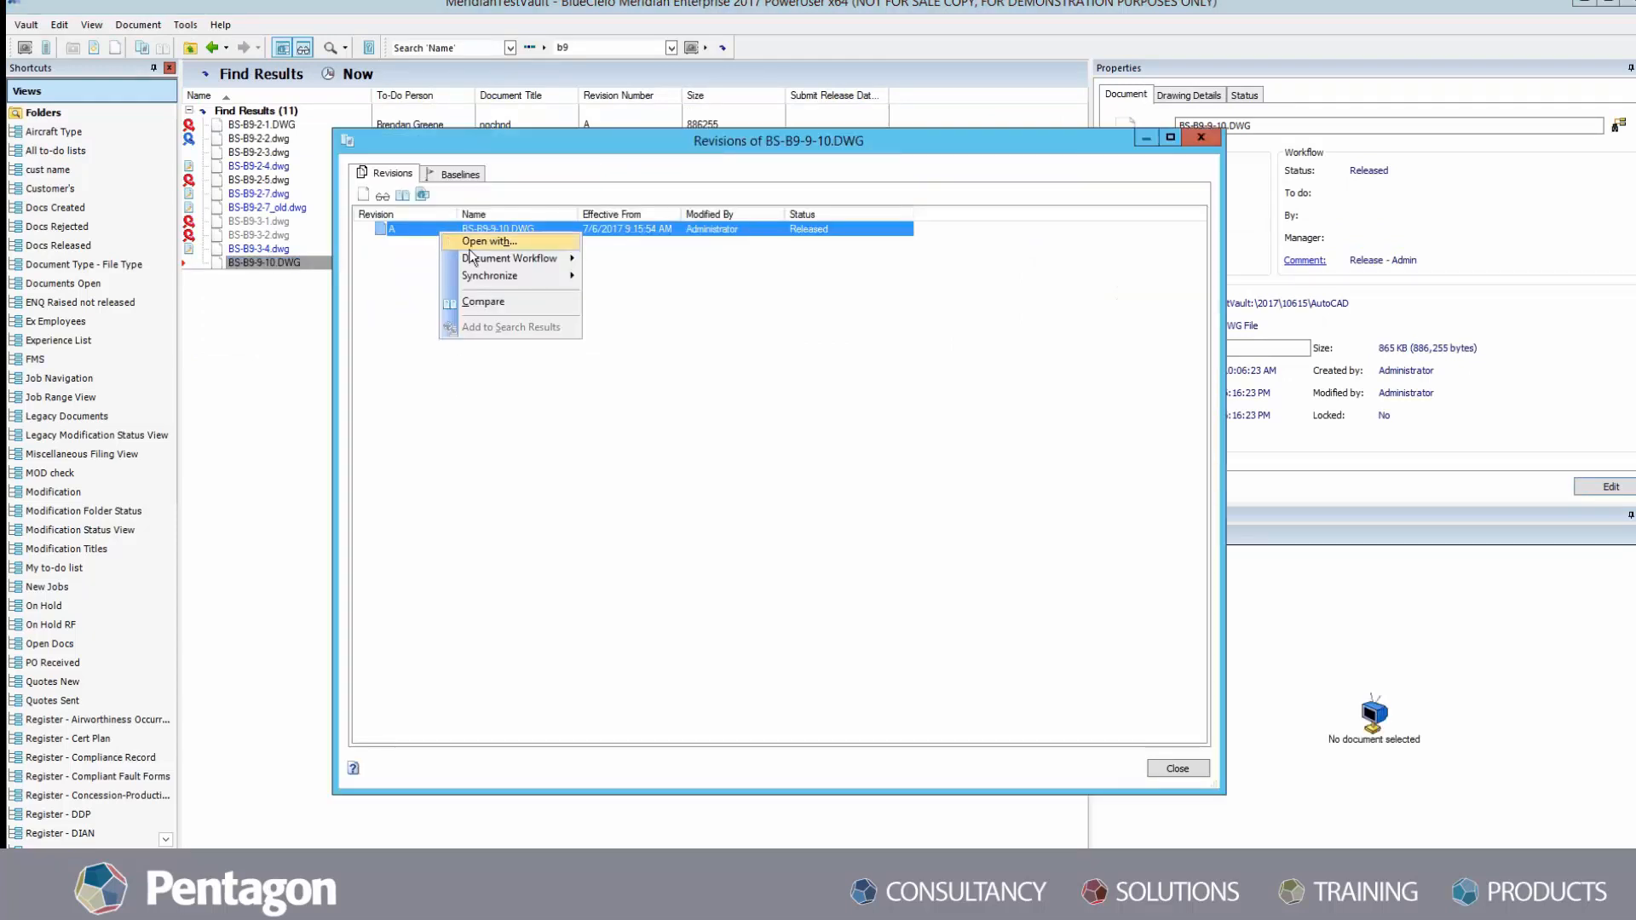
pyautogui.moveTo(467, 256)
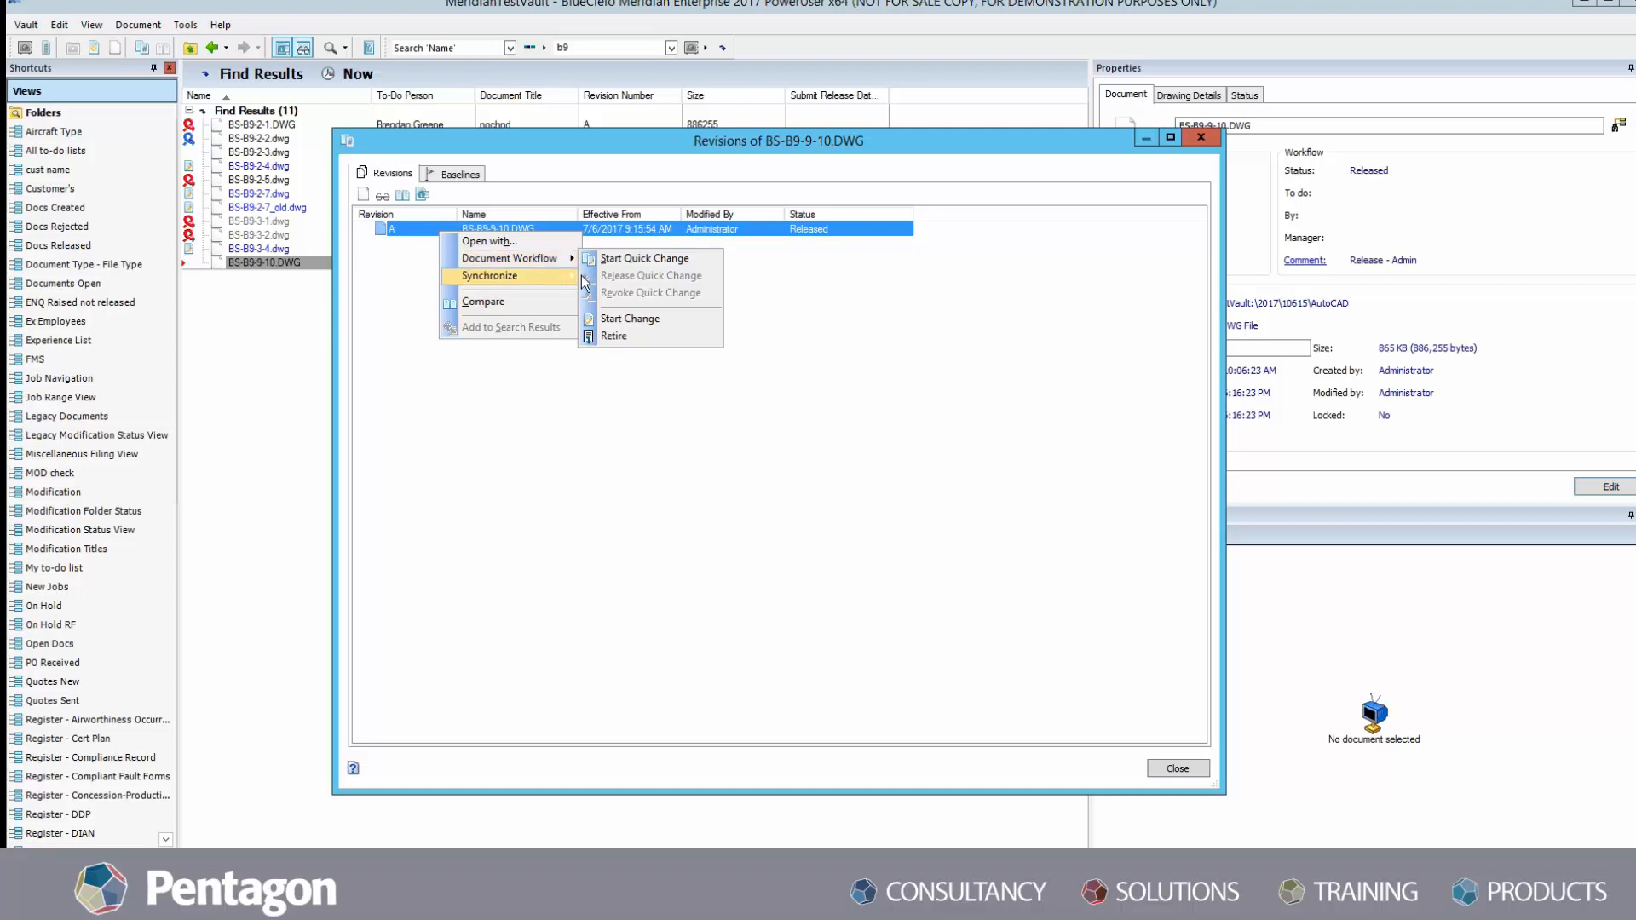
pyautogui.click(629, 319)
pyautogui.click(639, 390)
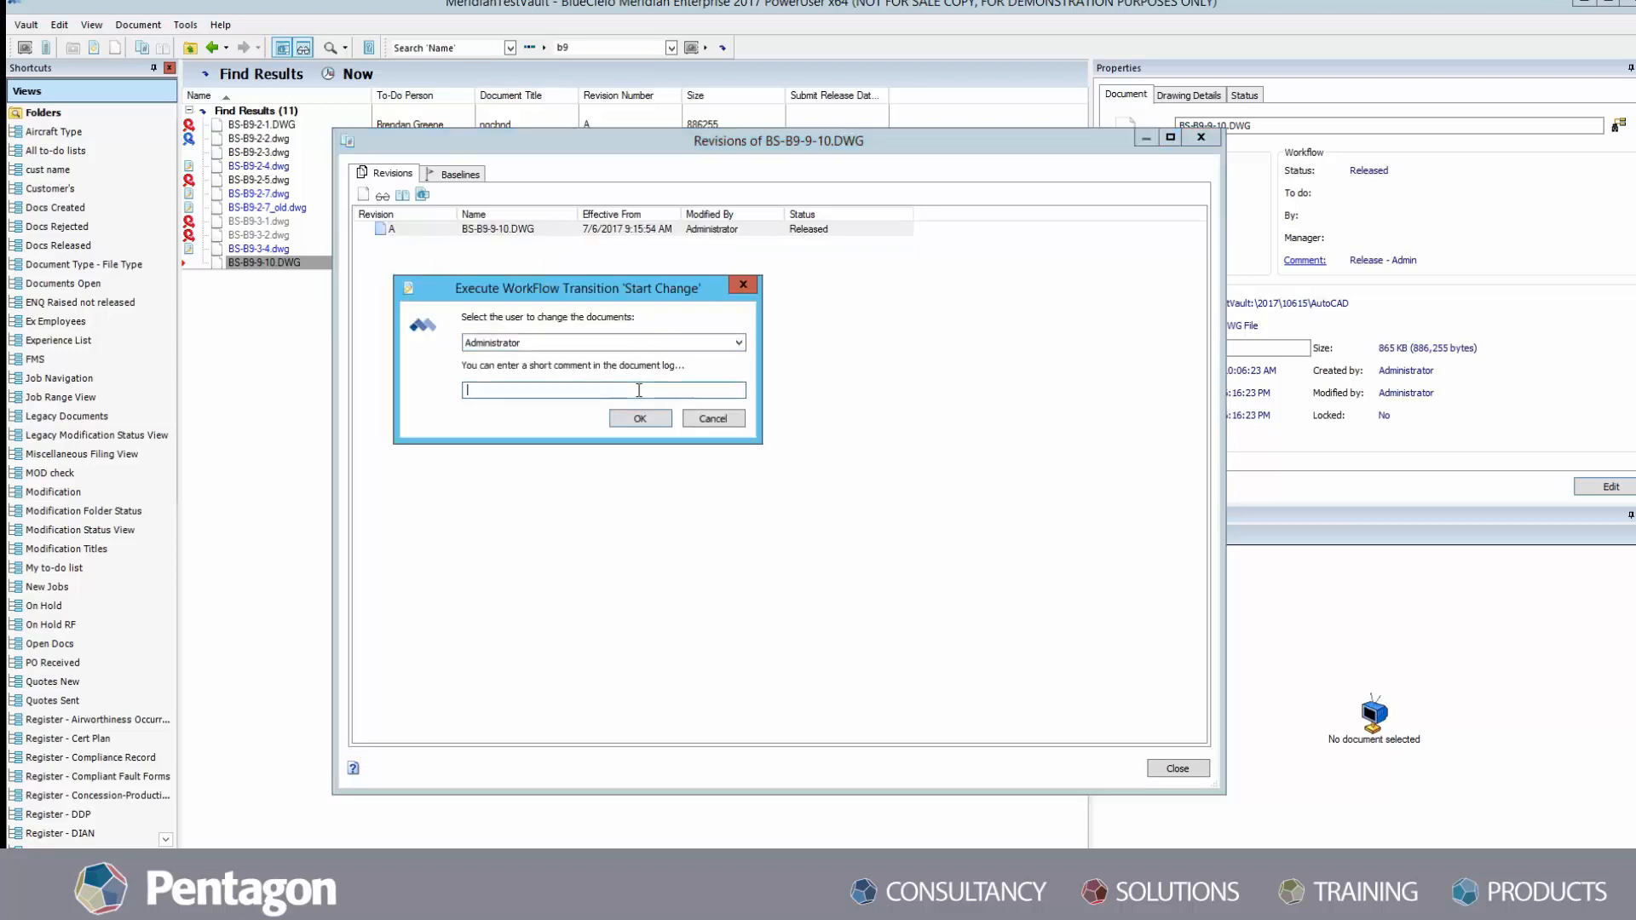
pyautogui.write('@nd')
pyautogui.press('BackSpace')
pyautogui.press('BackSpace')
pyautogui.press('BackSpace')
pyautogui.write('2')
pyautogui.press('Return')
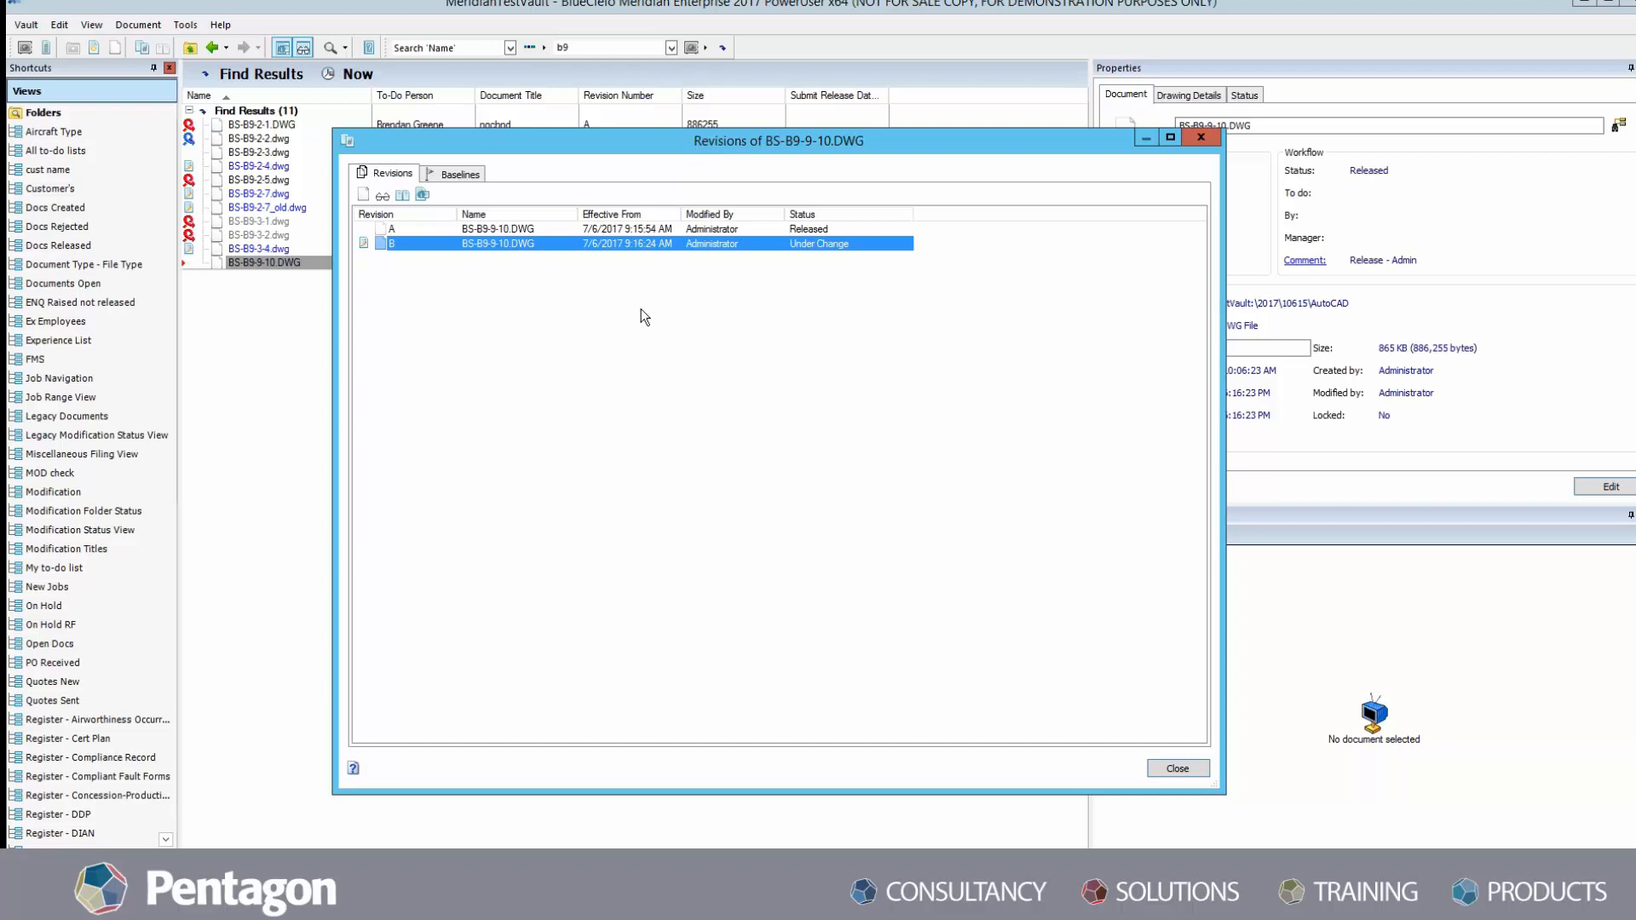
# - Check the entries for revisions A and B of BS-B9-9-10.DWG and close the revisions list
pyautogui.moveTo(762, 143); pyautogui.dragTo(841, 142)
pyautogui.click(535, 236)
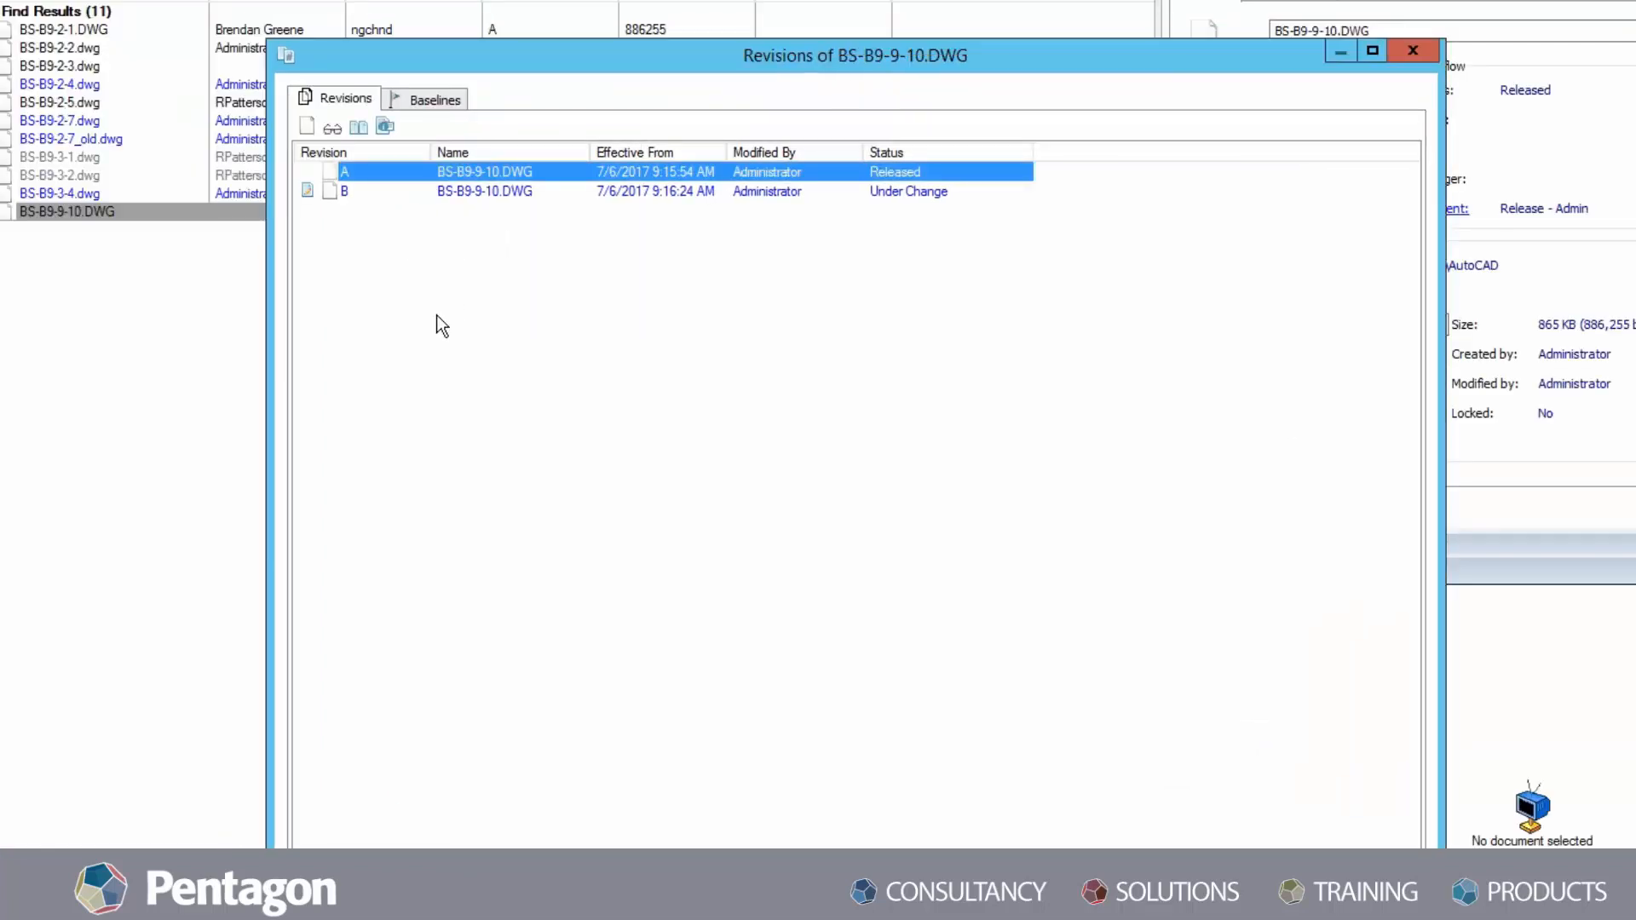
pyautogui.click(397, 192)
pyautogui.click(376, 341)
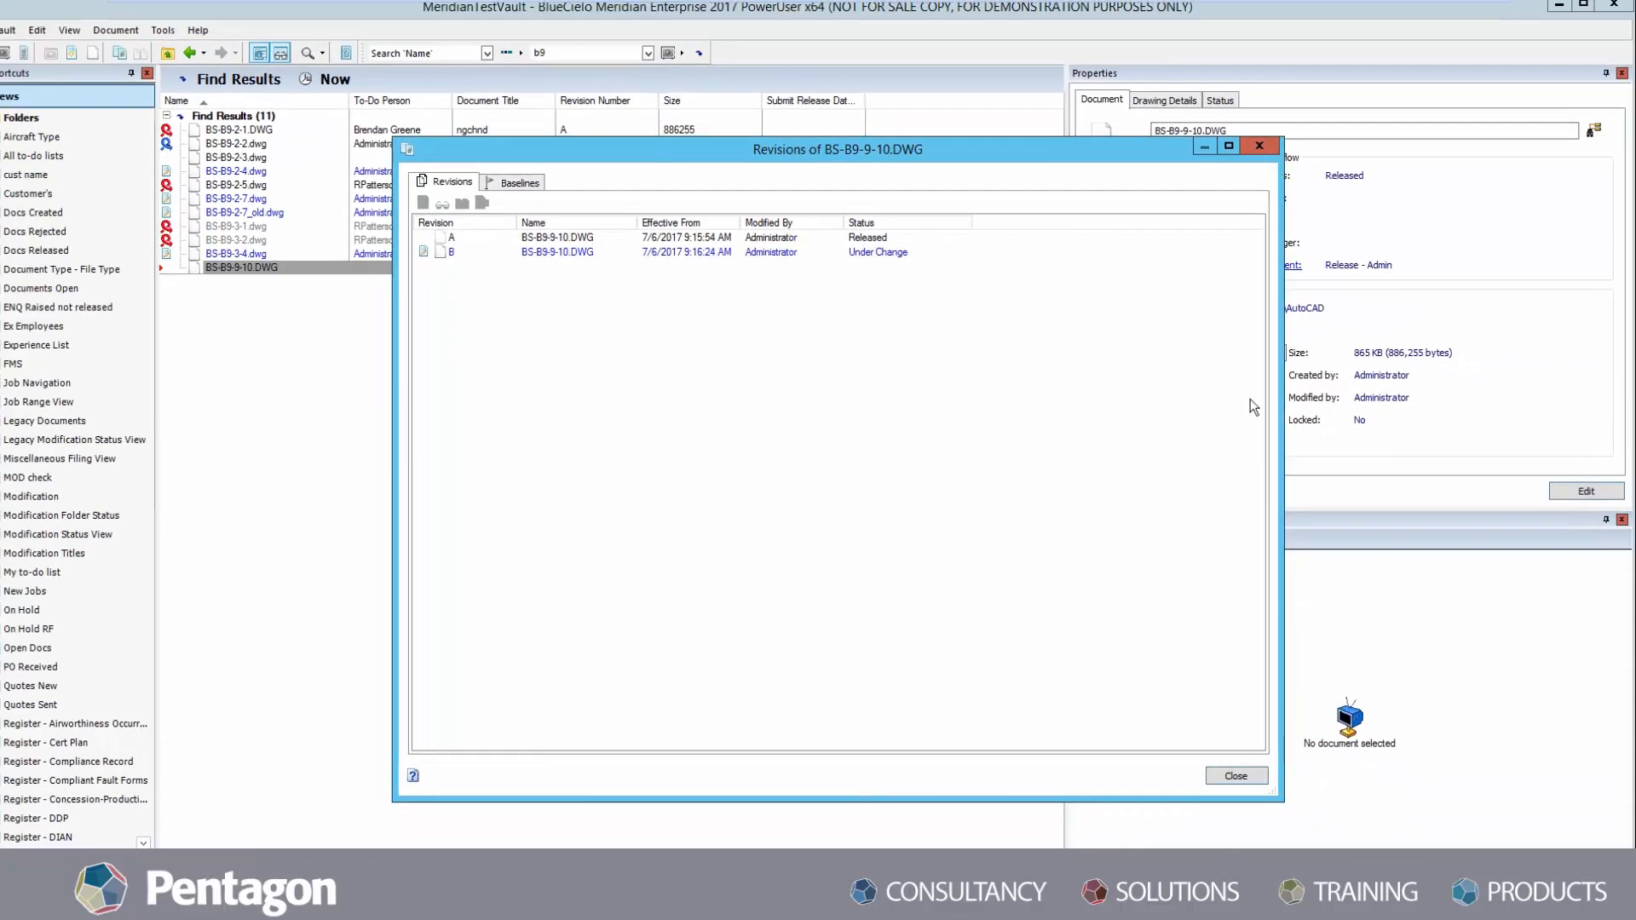
pyautogui.click(1259, 145)
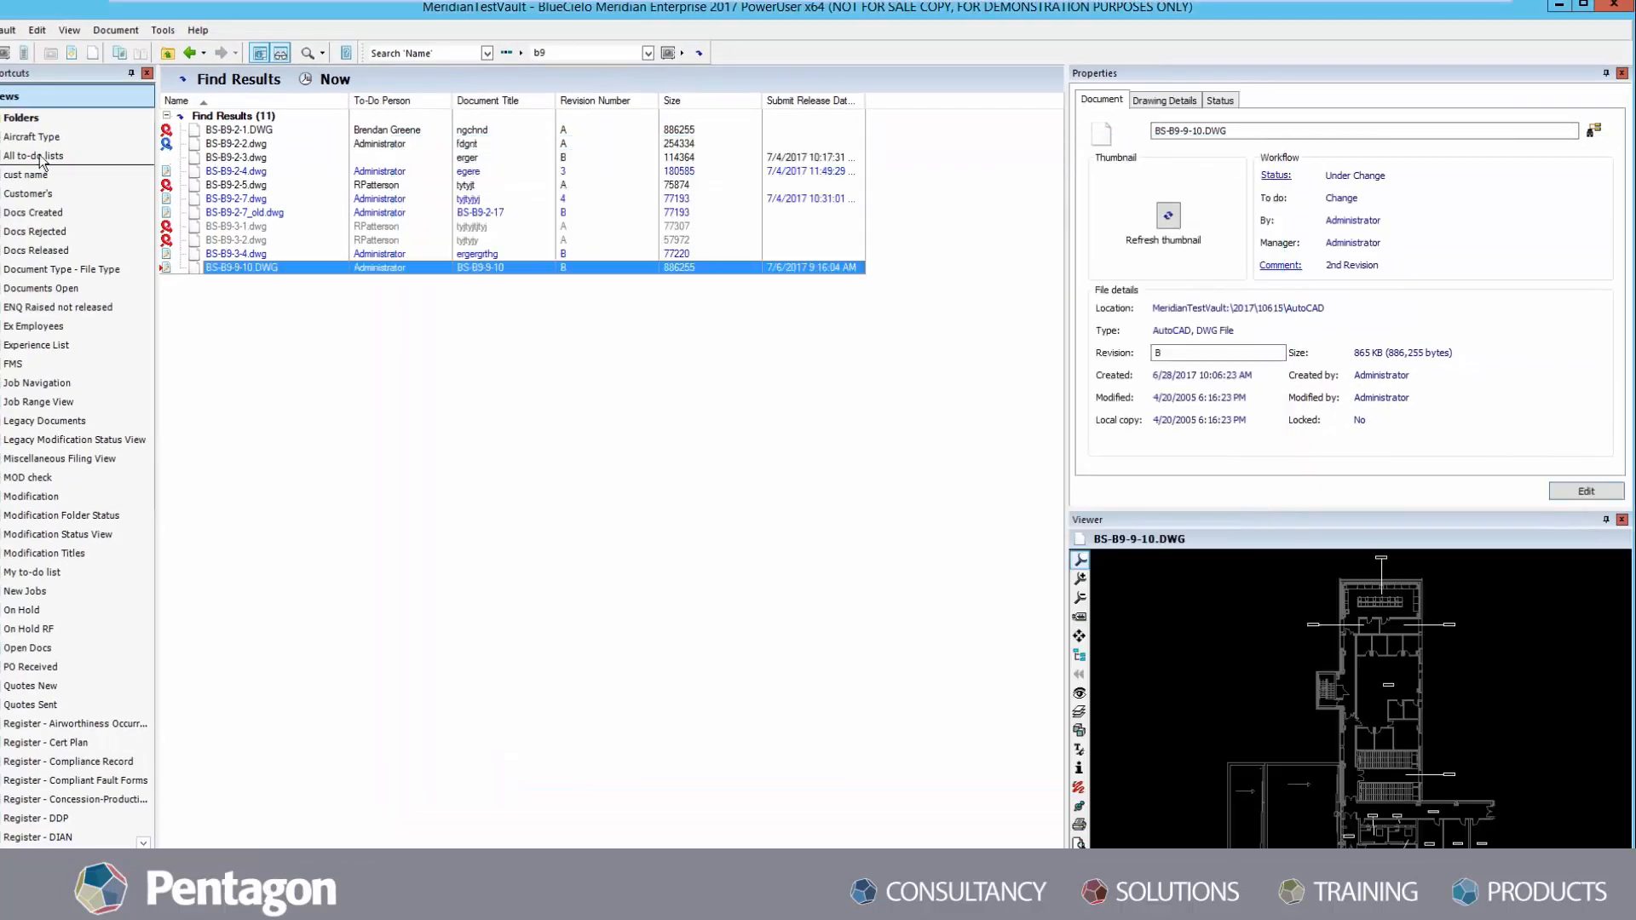
# - From the All to-do lists view, compare revisions 4 and A of BS-B9-2-7.dwg and examine the double doors near the air lock
pyautogui.click(41, 157)
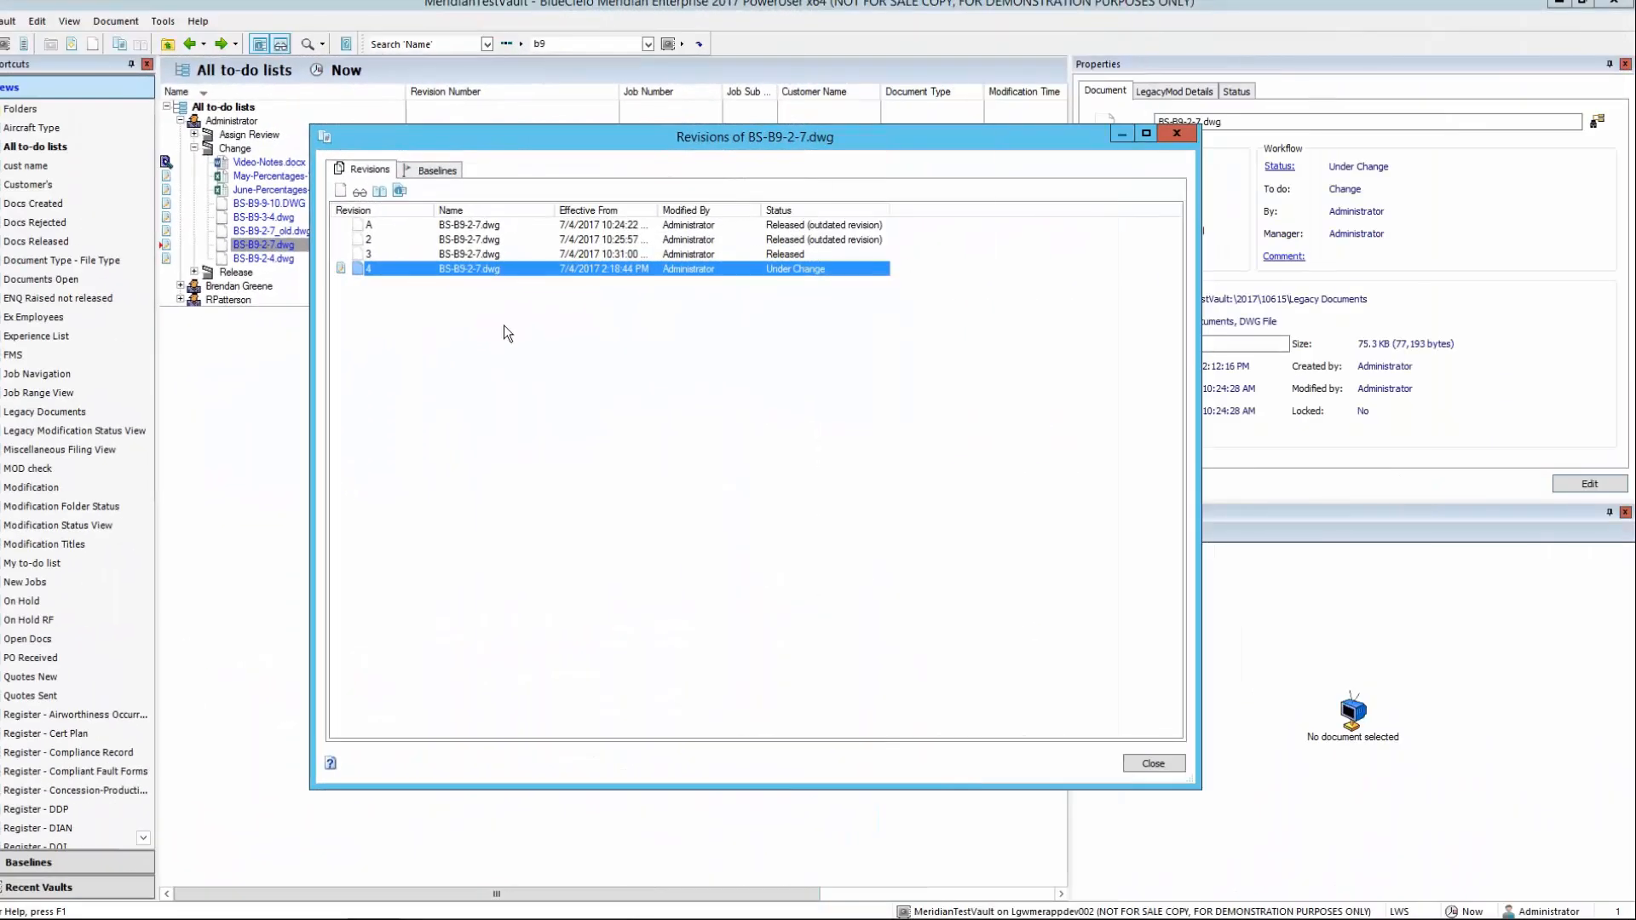
pyautogui.keyDown('ctrl'); pyautogui.click(453, 229); pyautogui.keyUp('ctrl')
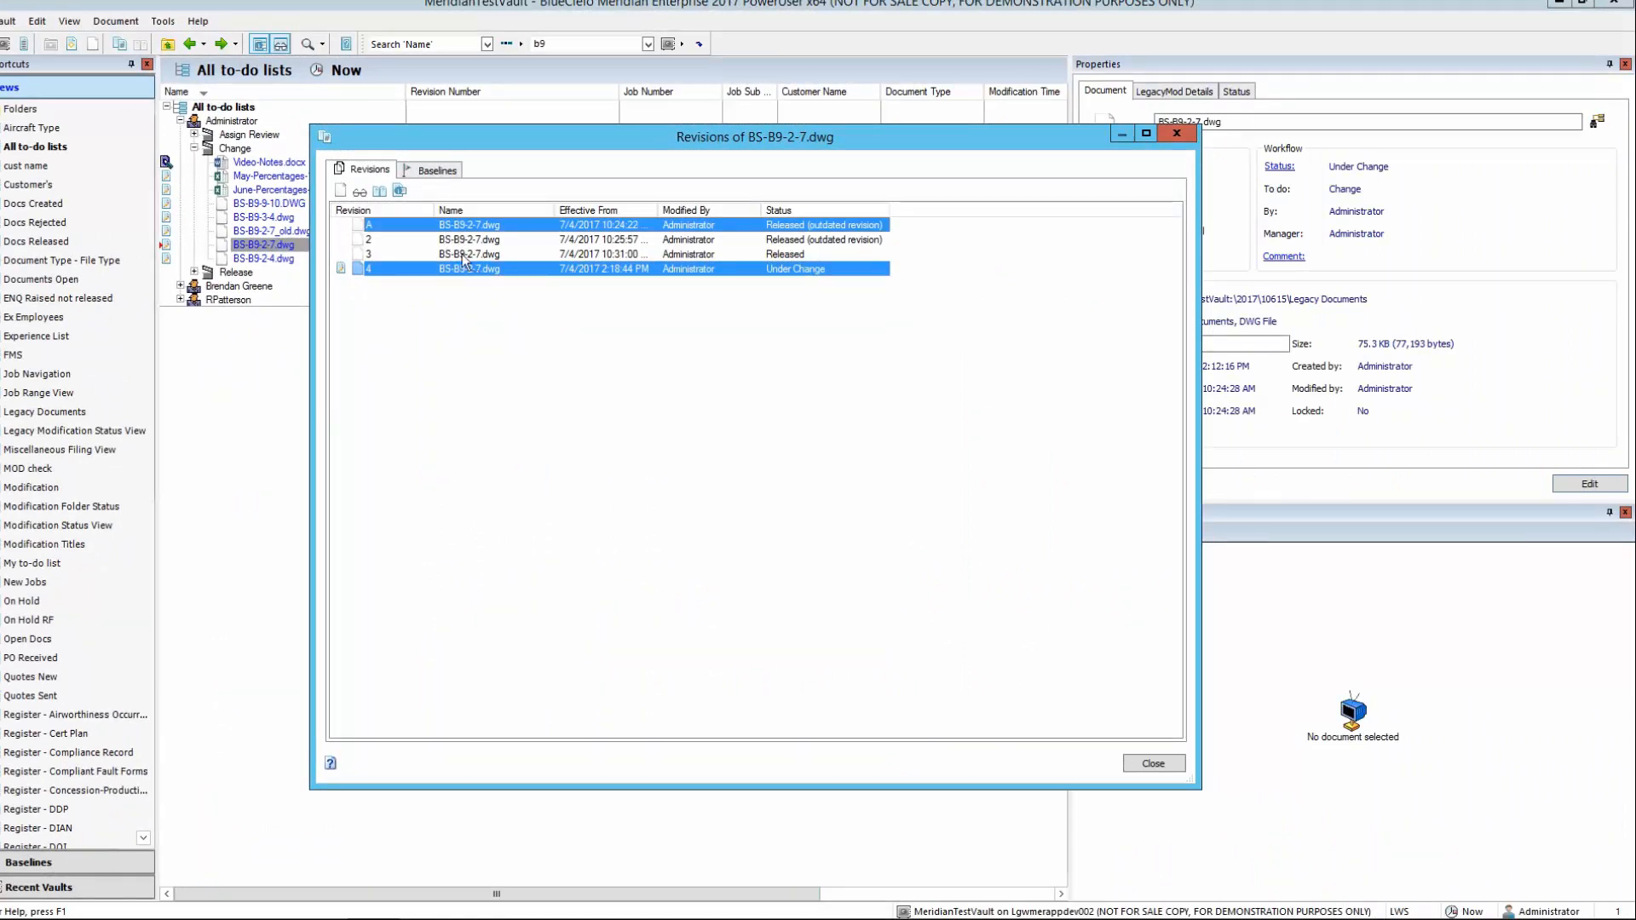
pyautogui.click(379, 191)
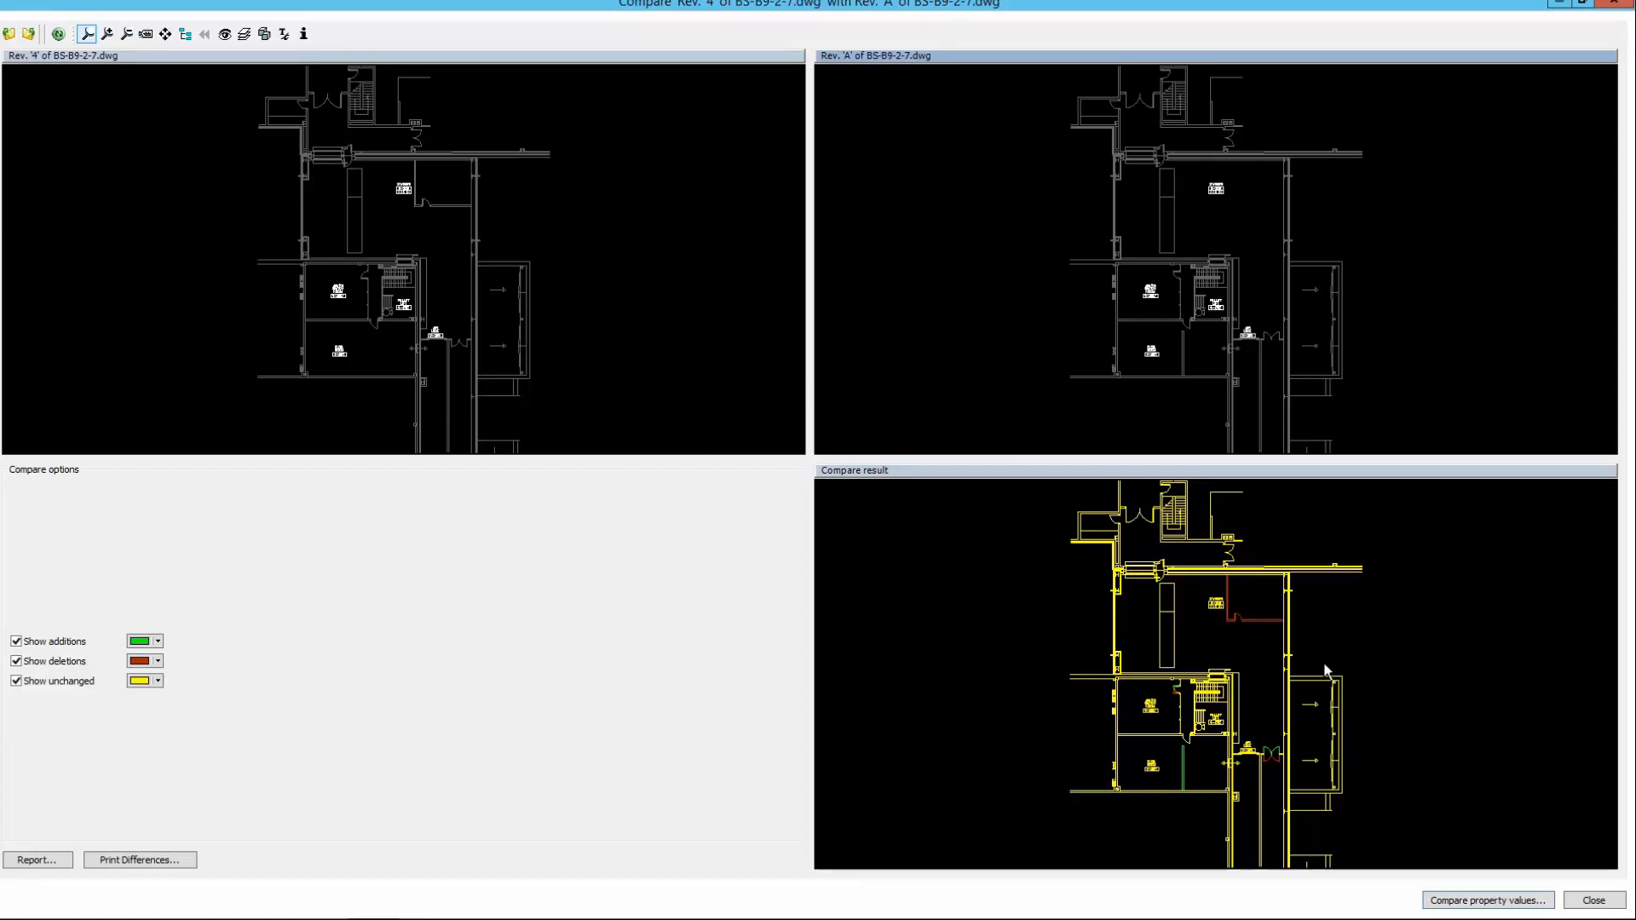
pyautogui.moveTo(1150, 697); pyautogui.dragTo(1325, 817)
pyautogui.moveTo(1260, 636); pyautogui.dragTo(1366, 727)
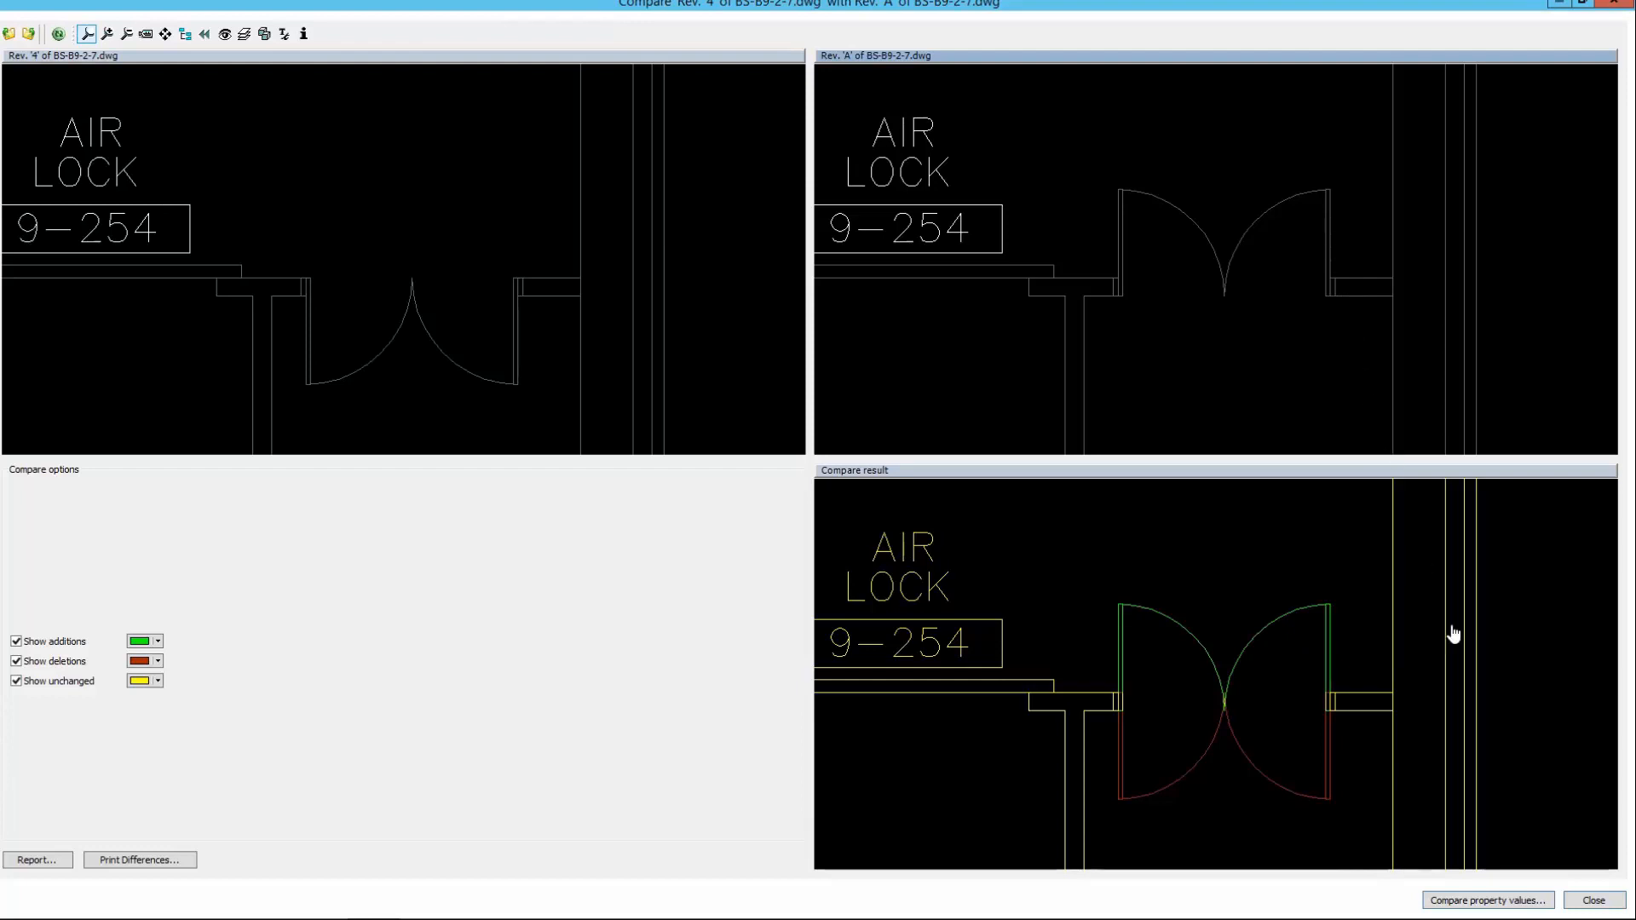
# - Compare the property values of revisions 4 and A, checking all properties as well as differences only, and close the comparison without changes
pyautogui.click(1463, 903)
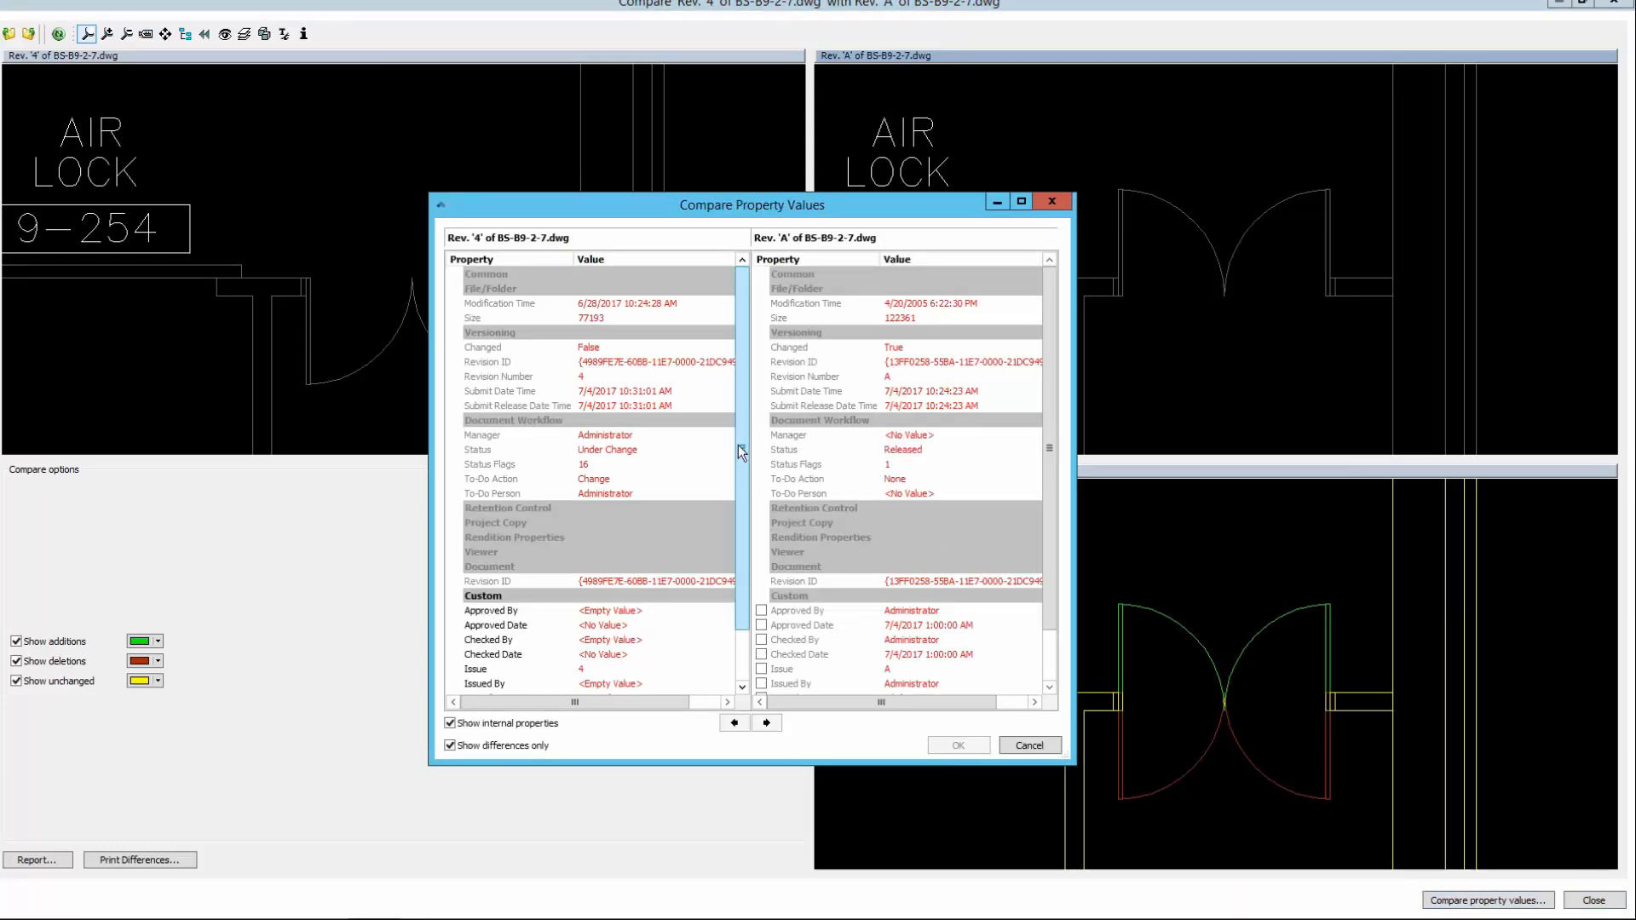
pyautogui.moveTo(738, 444); pyautogui.dragTo(738, 523)
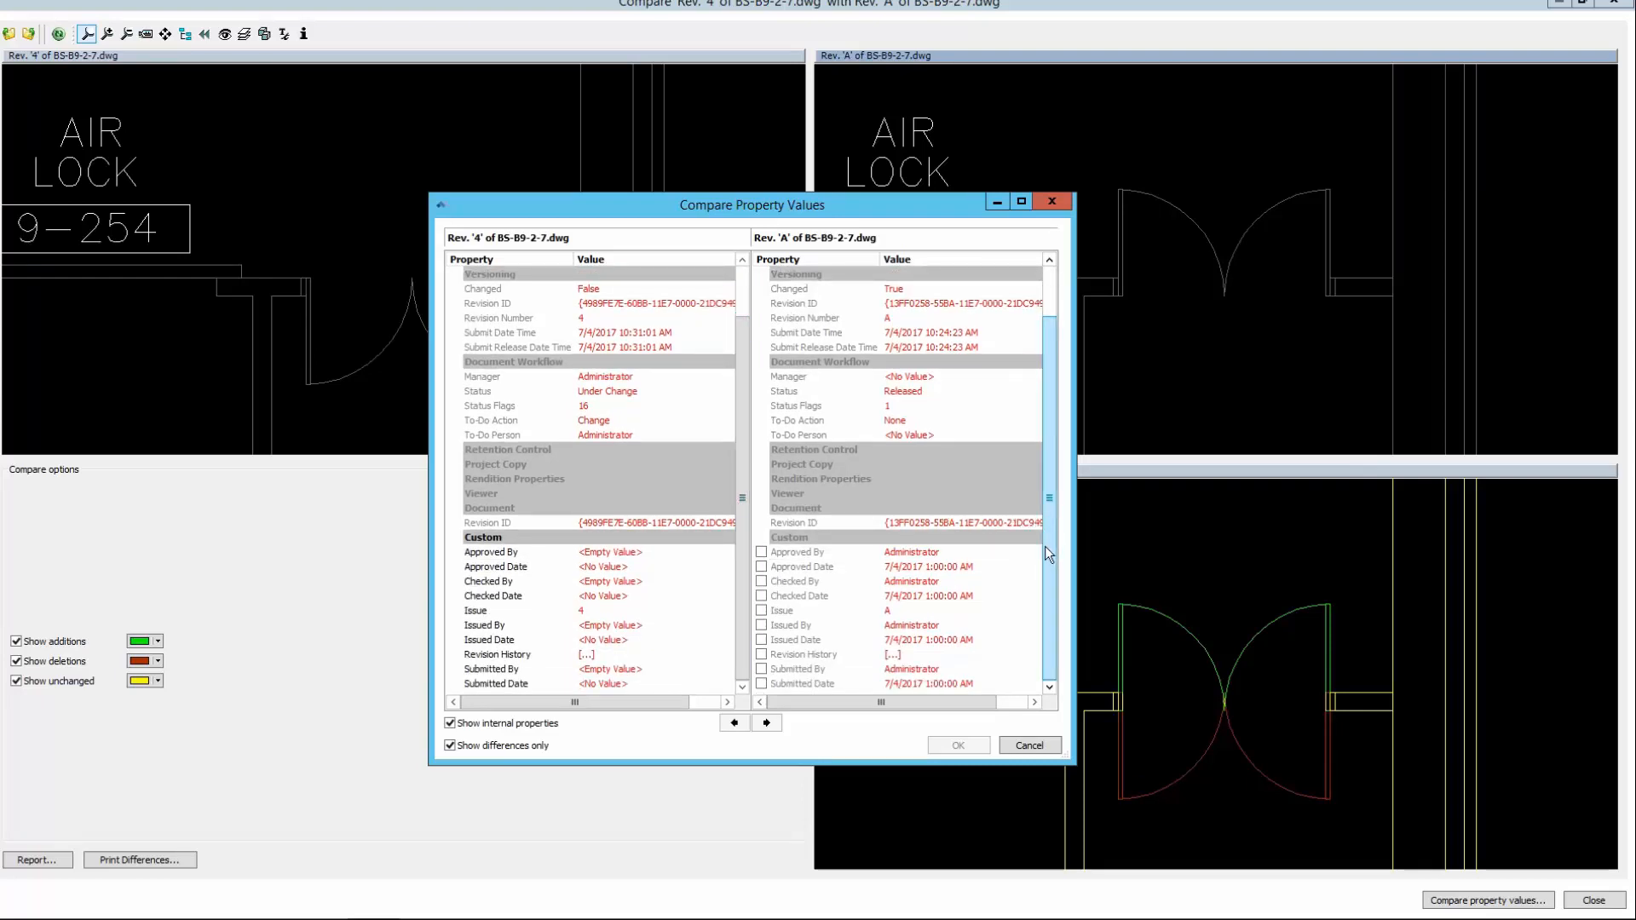
pyautogui.click(543, 750)
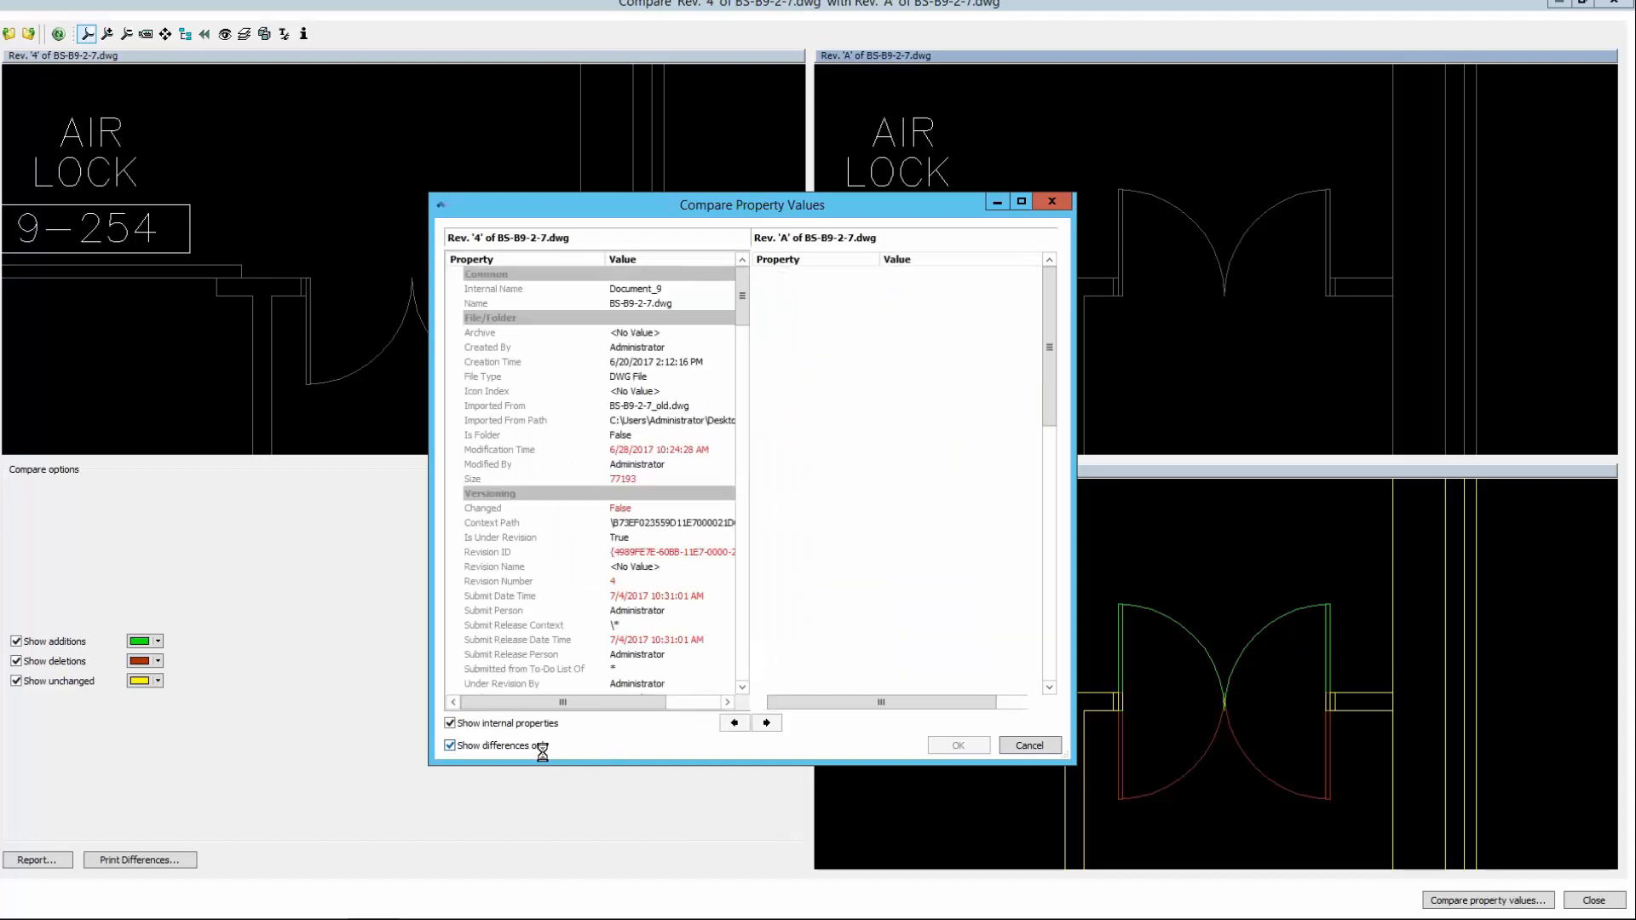
pyautogui.click(543, 752)
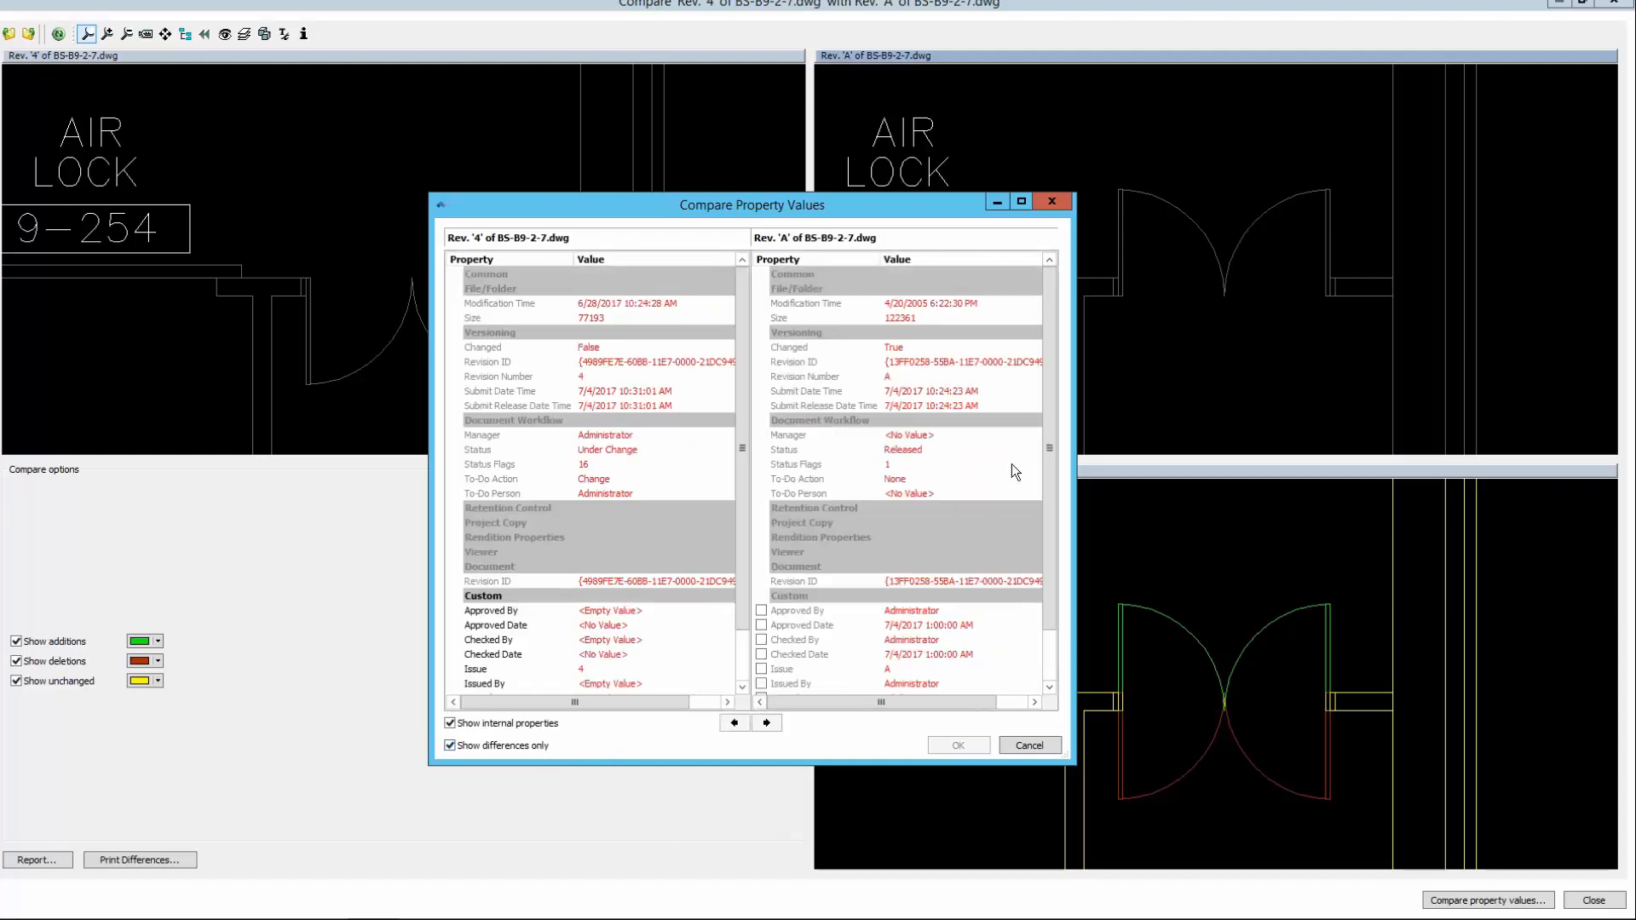
pyautogui.moveTo(1057, 450); pyautogui.dragTo(1051, 545)
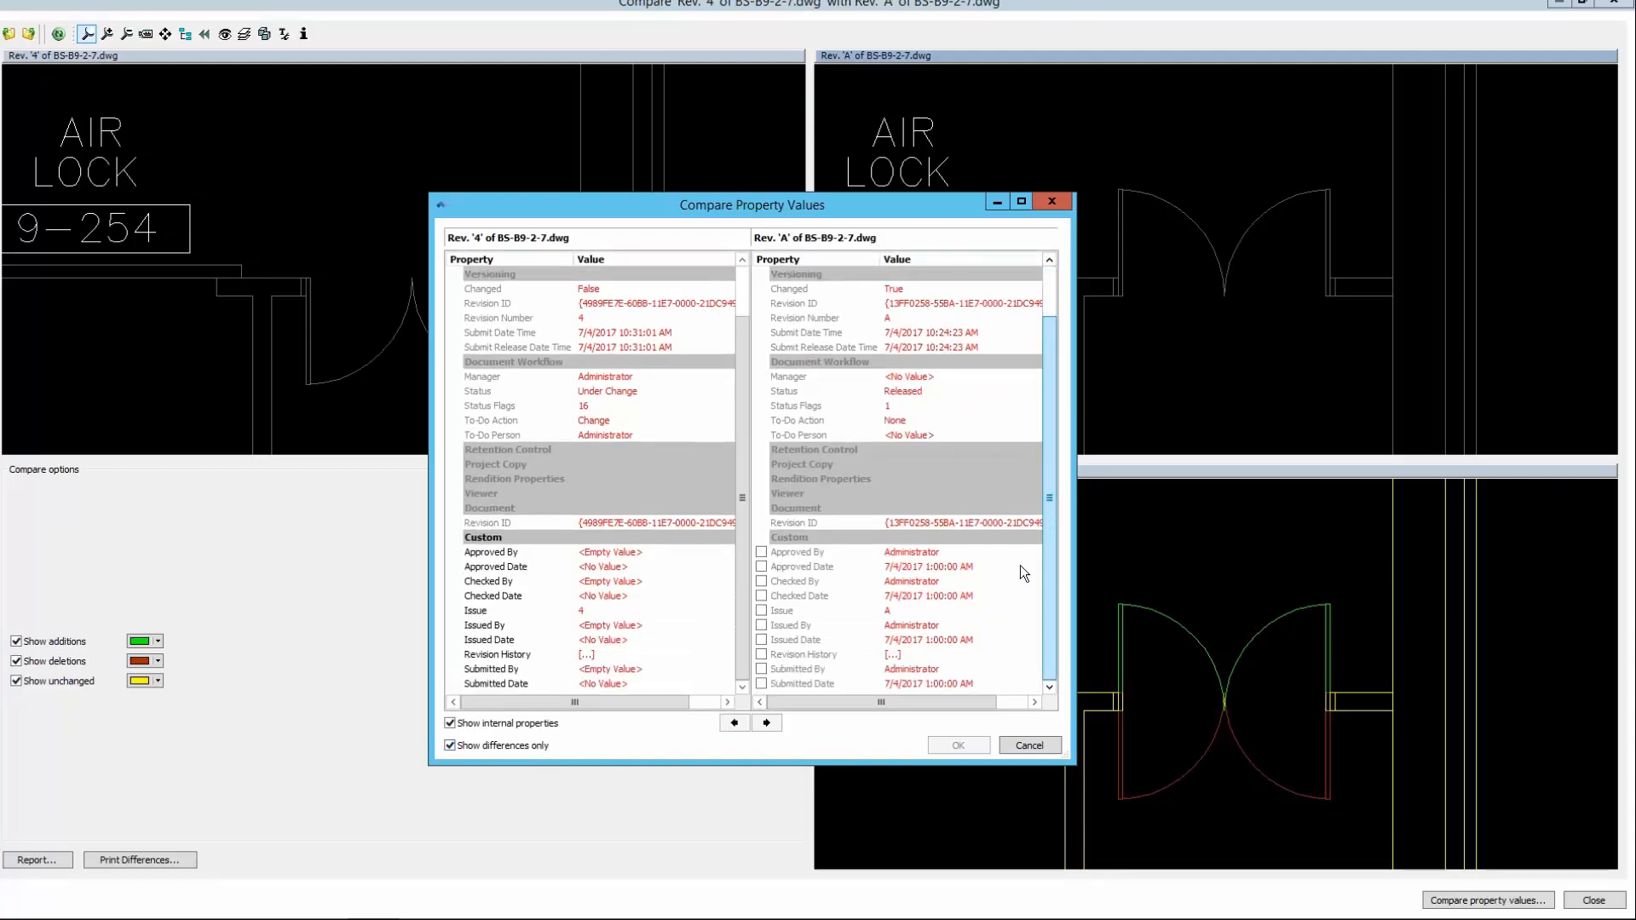
pyautogui.click(1030, 745)
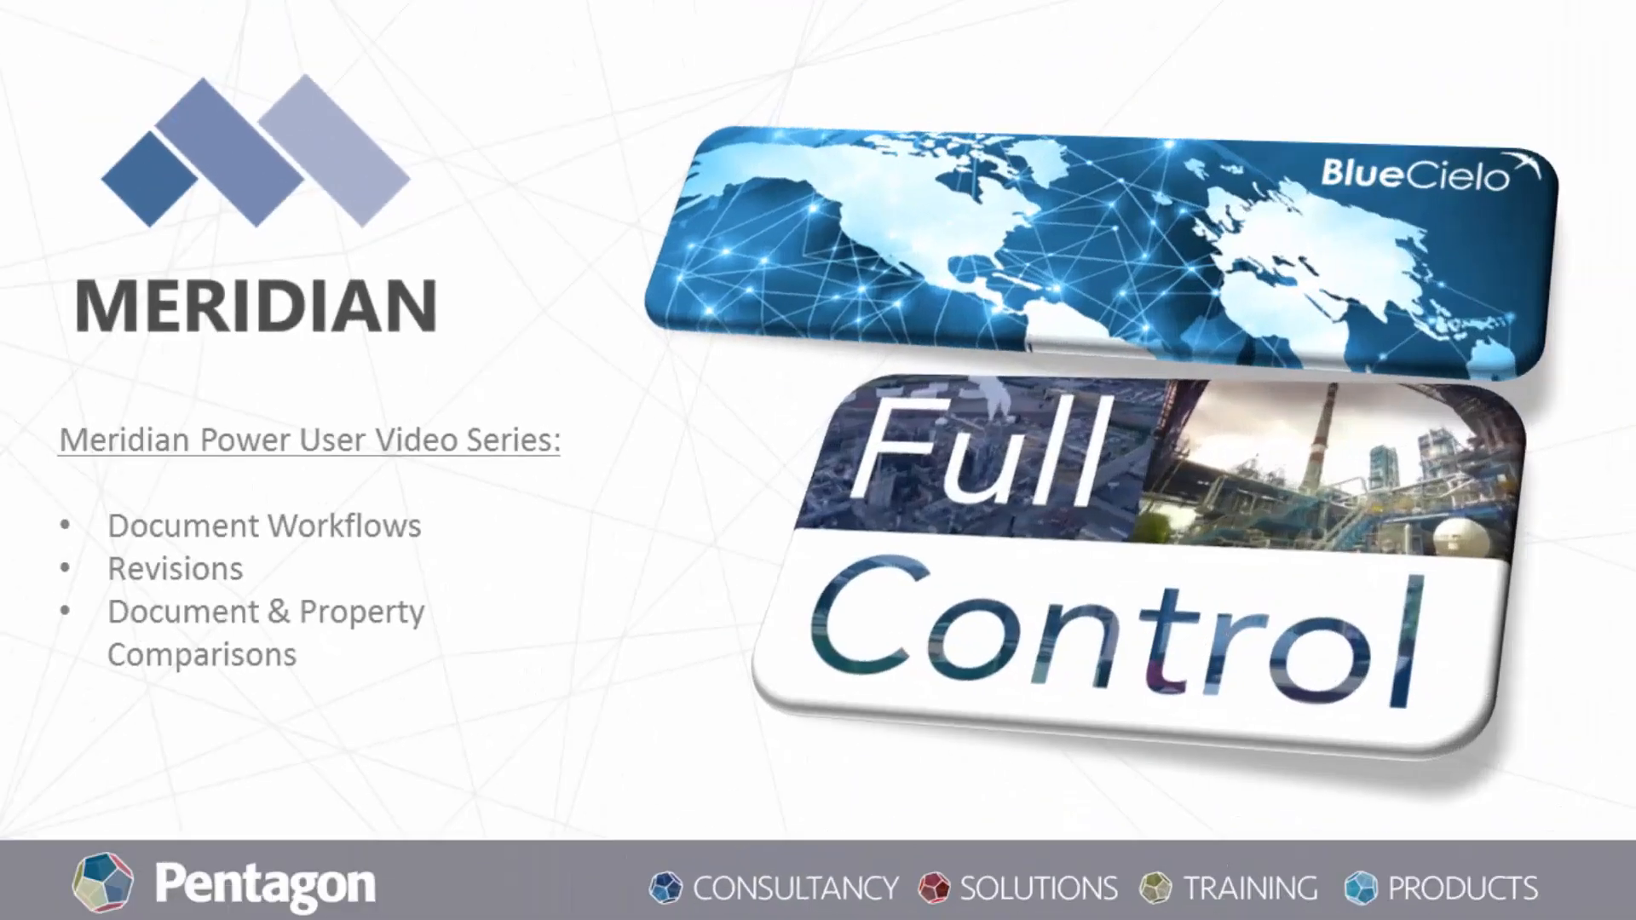